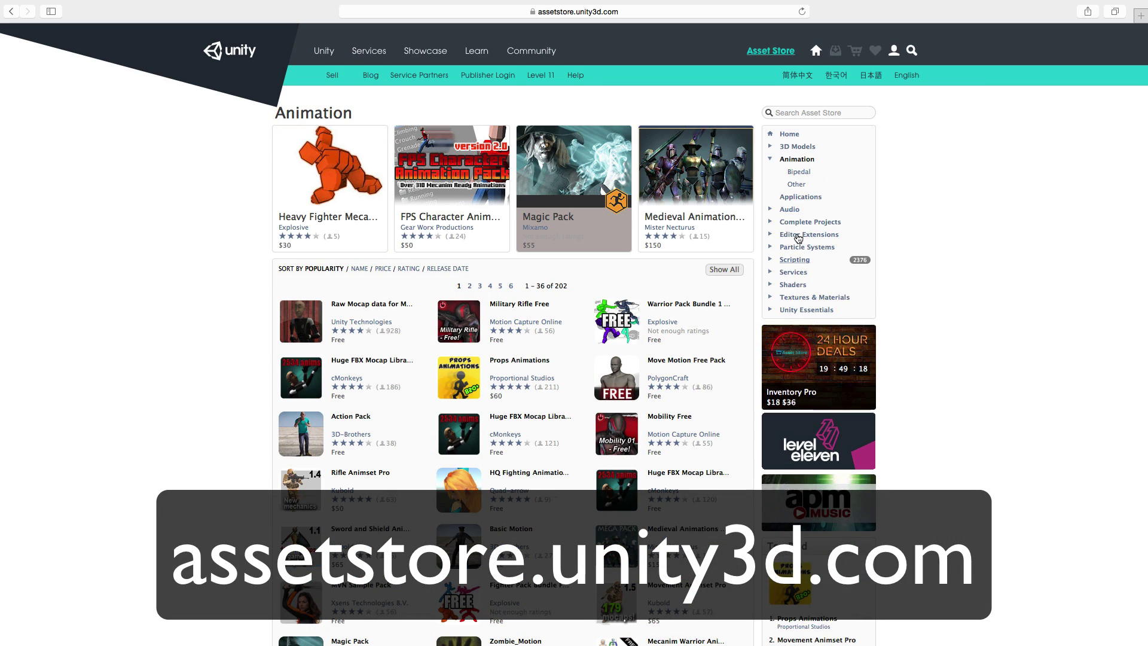
Browse the Asset Store categories from Audio and Complete Projects through Textures & Materials to Unity Essentials
click(789, 209)
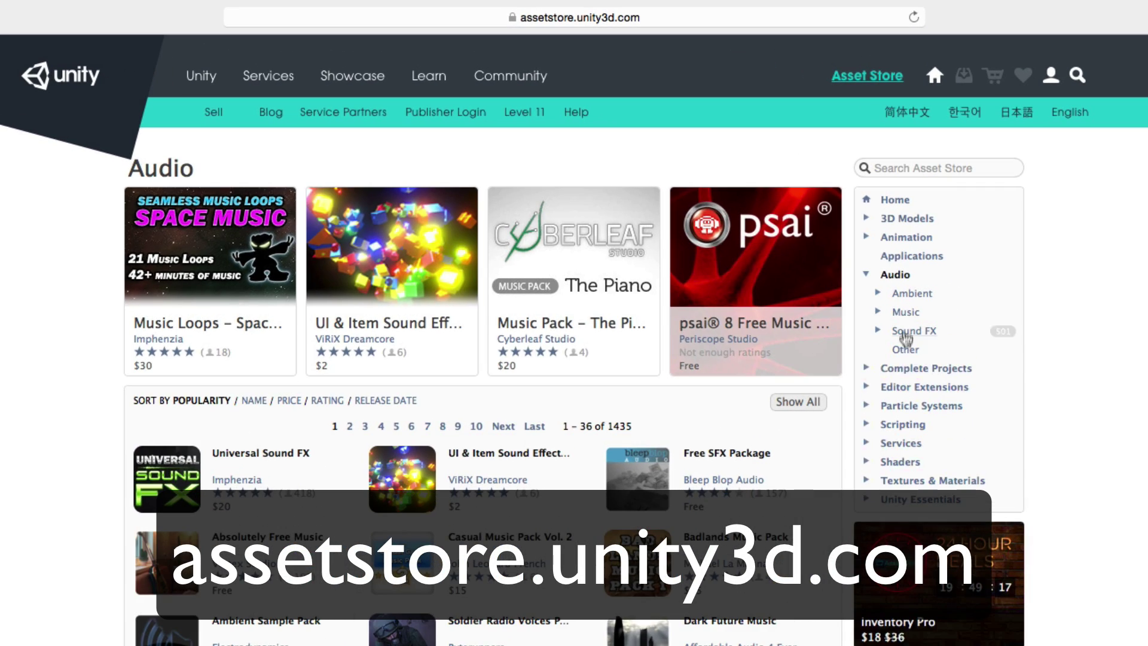
click(905, 367)
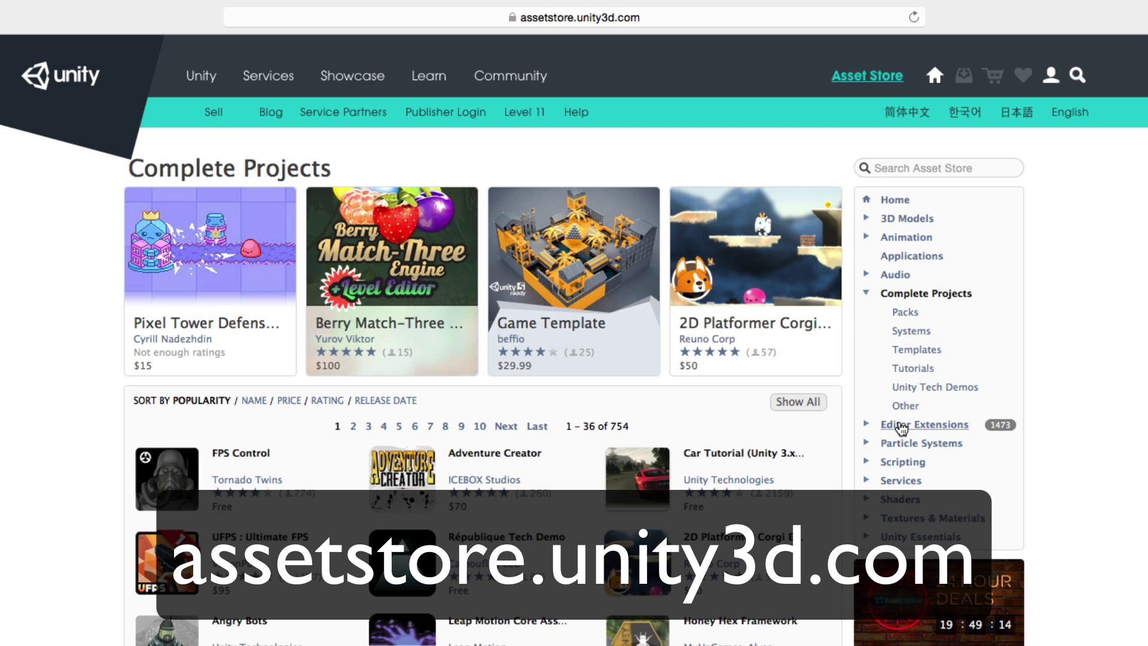
click(901, 425)
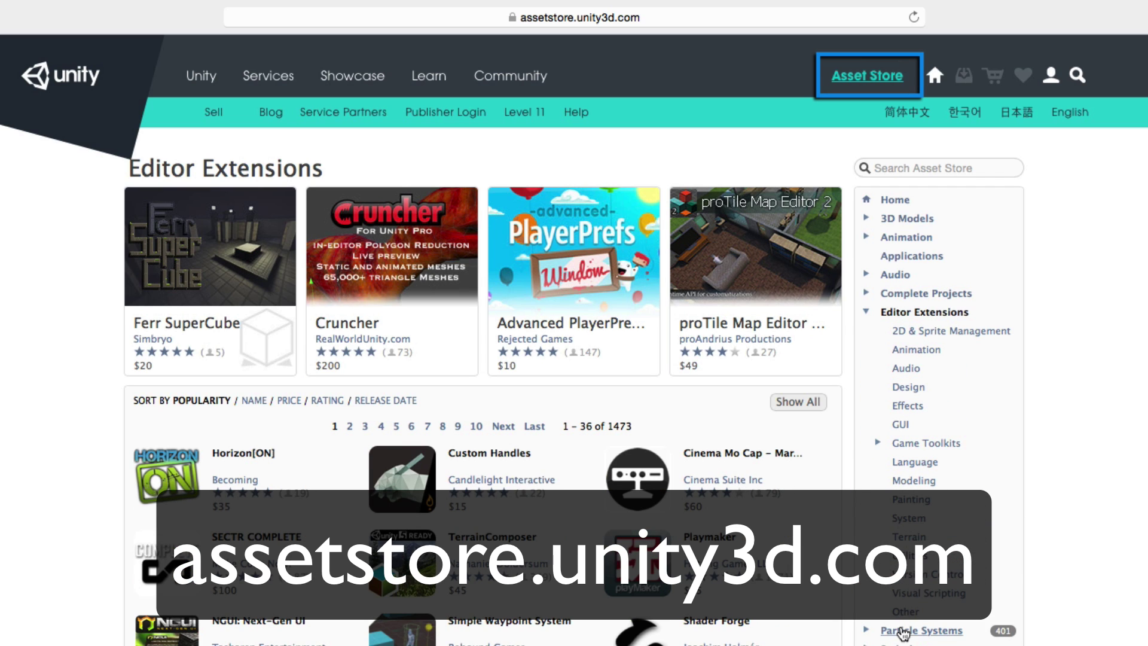
click(903, 631)
click(907, 443)
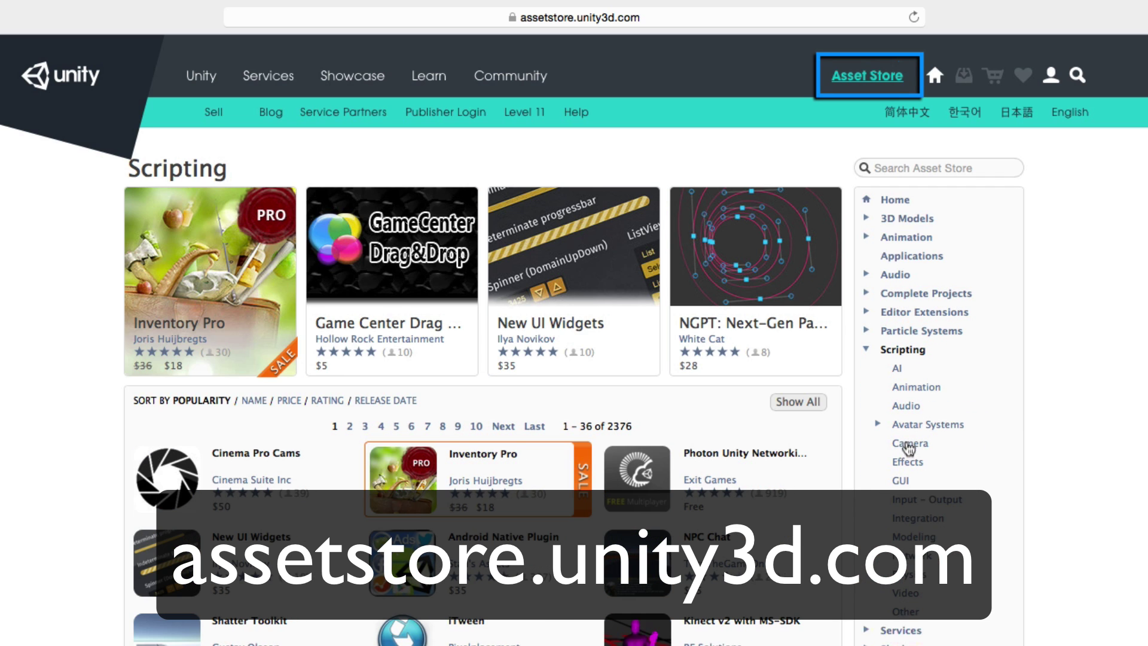
click(901, 630)
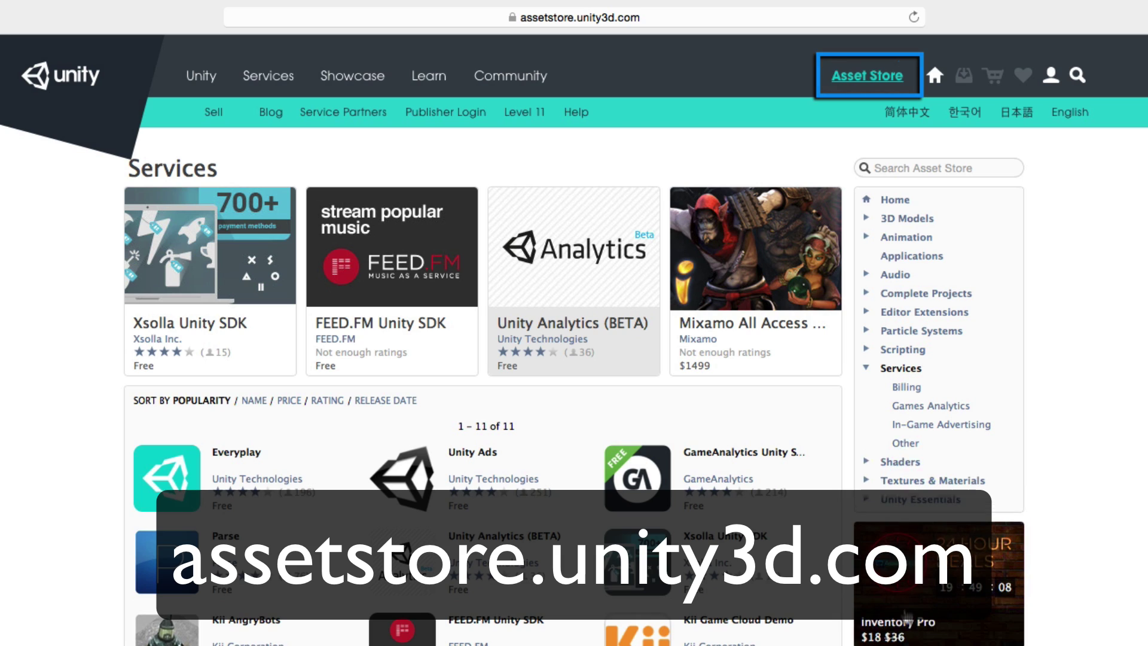
click(901, 462)
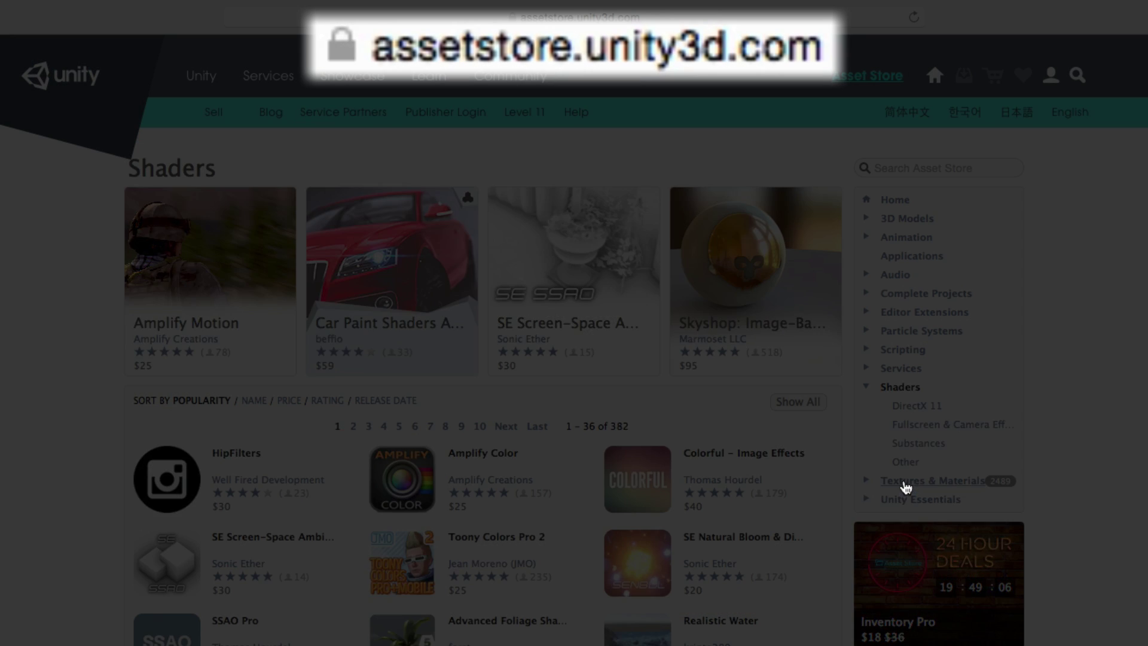
click(905, 484)
scroll(902, 481, down, 1)
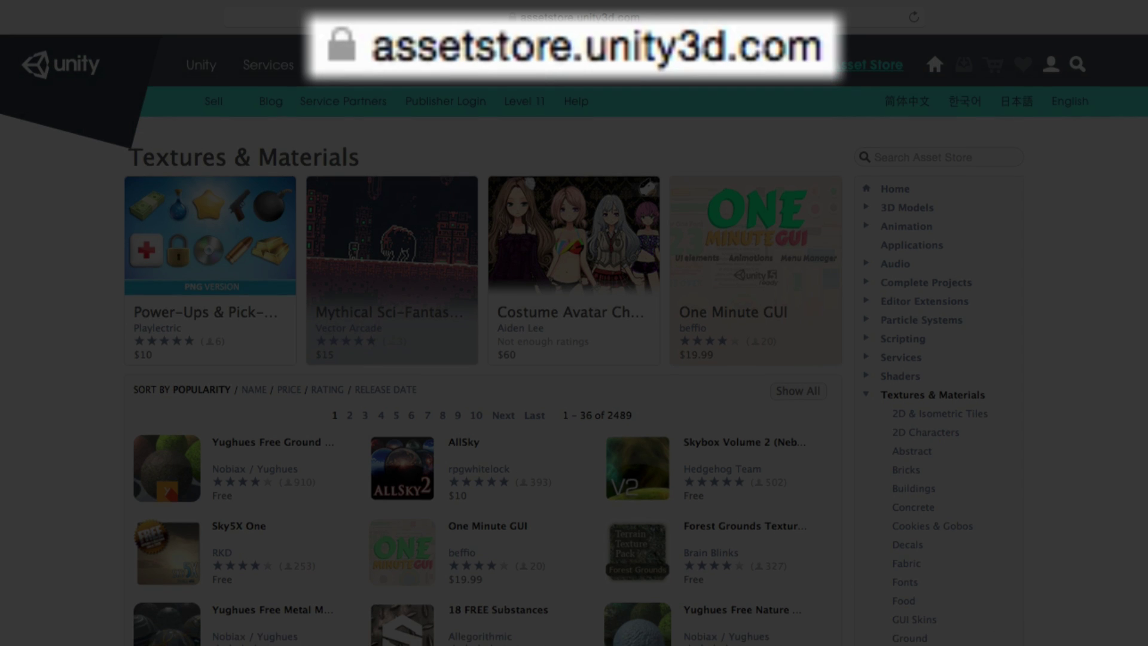
scroll(917, 530, down, 8)
click(913, 508)
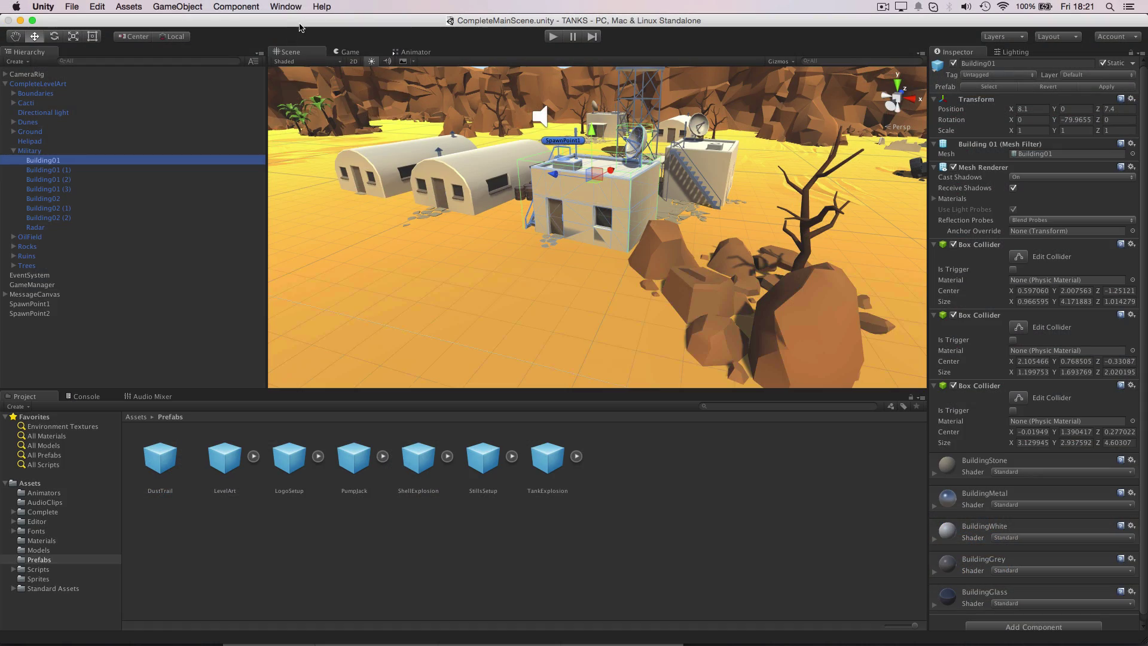
Open the Asset Store via Window > Asset Store and log in with the account e-mail
click(285, 6)
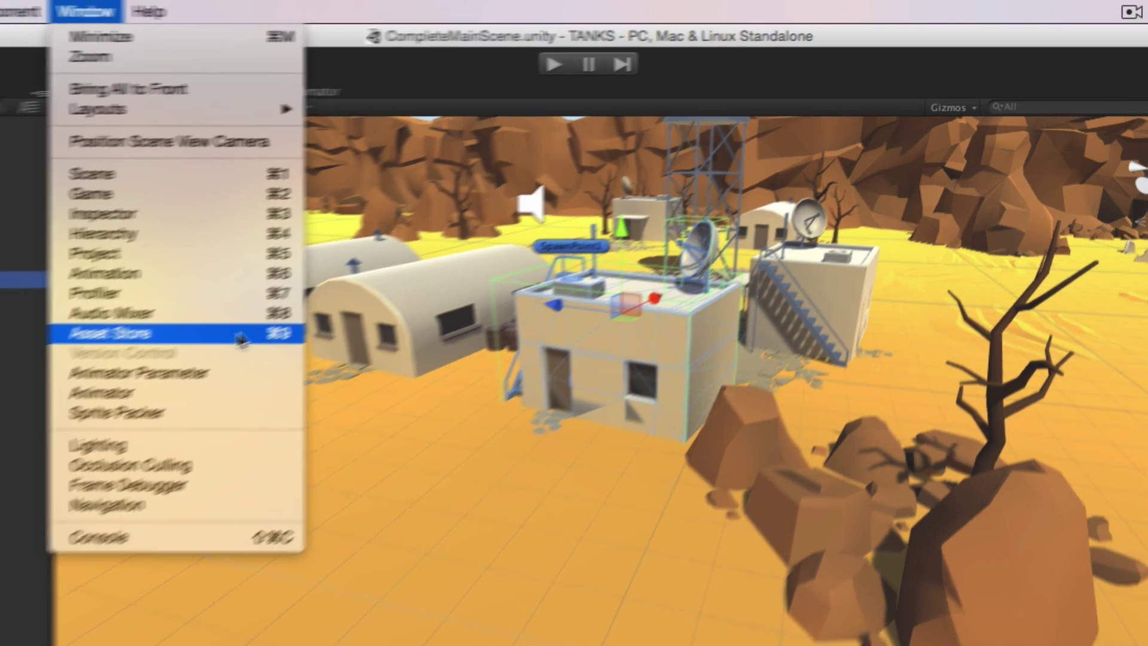
click(210, 343)
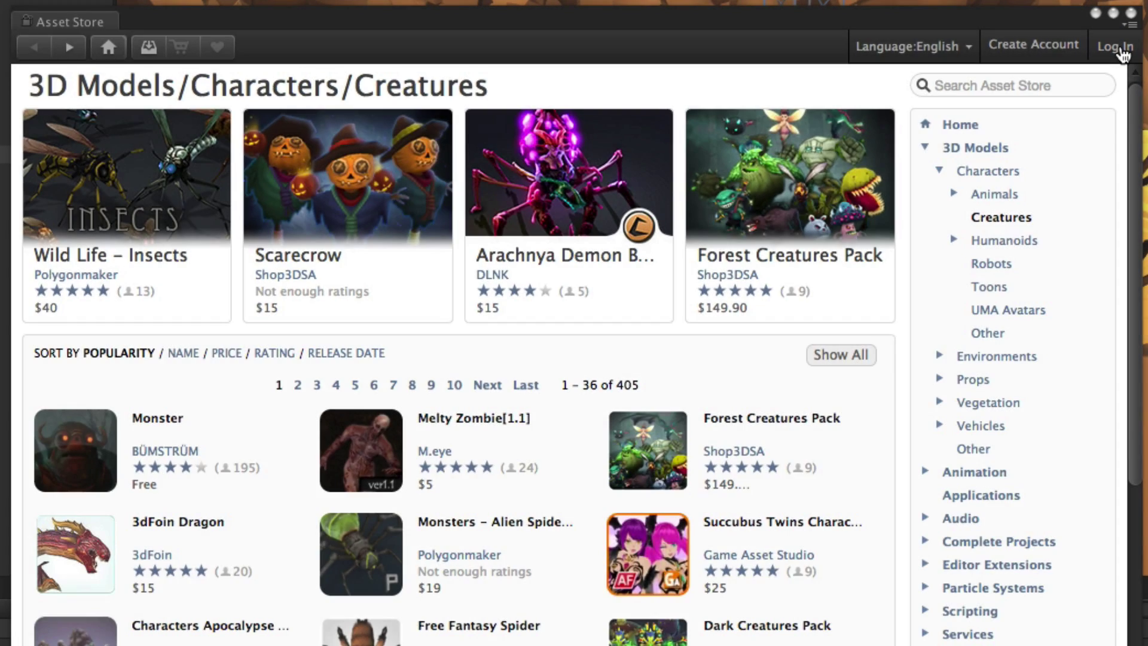
click(1120, 51)
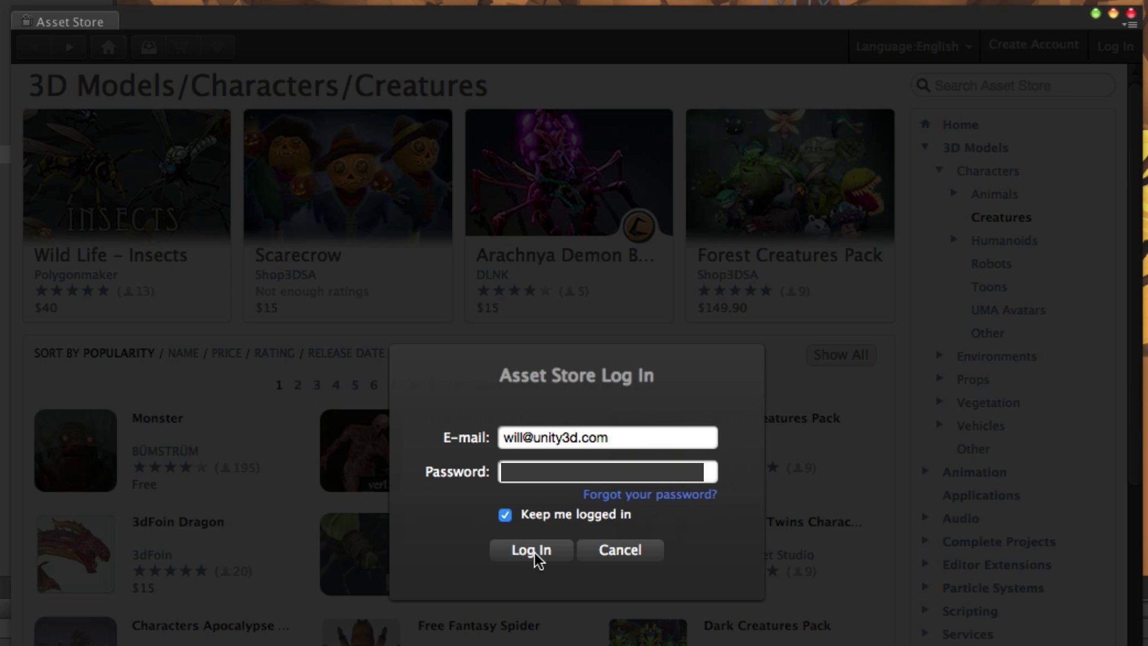
click(535, 552)
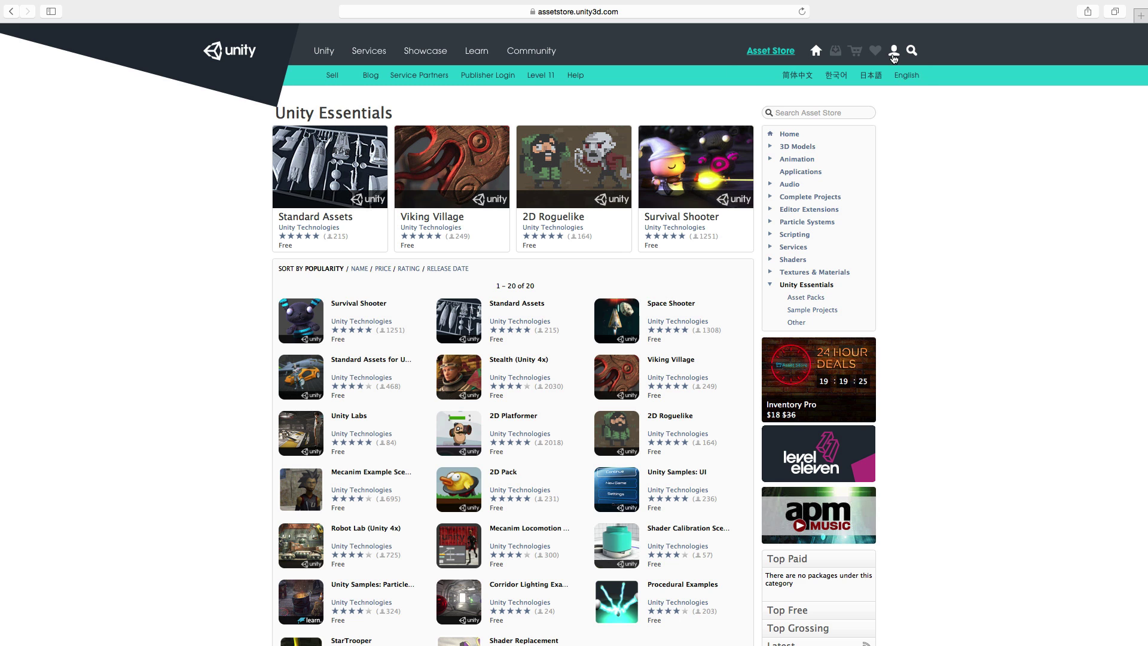
Open the Create Account form from the Unity account dropdown and scroll through it
click(893, 52)
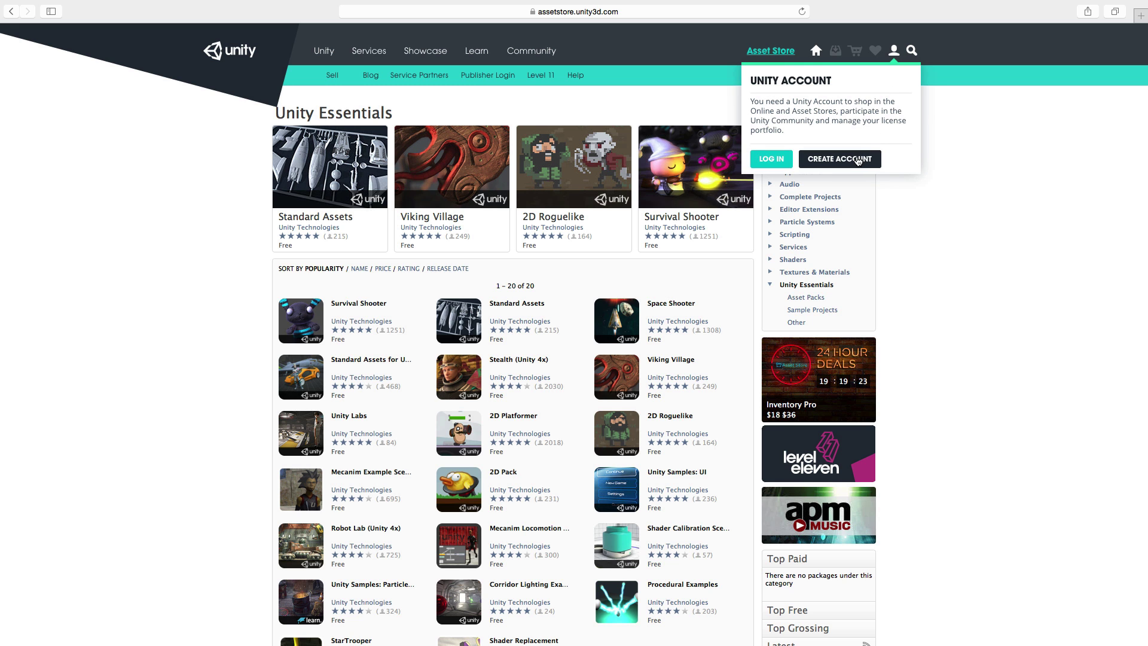
click(839, 159)
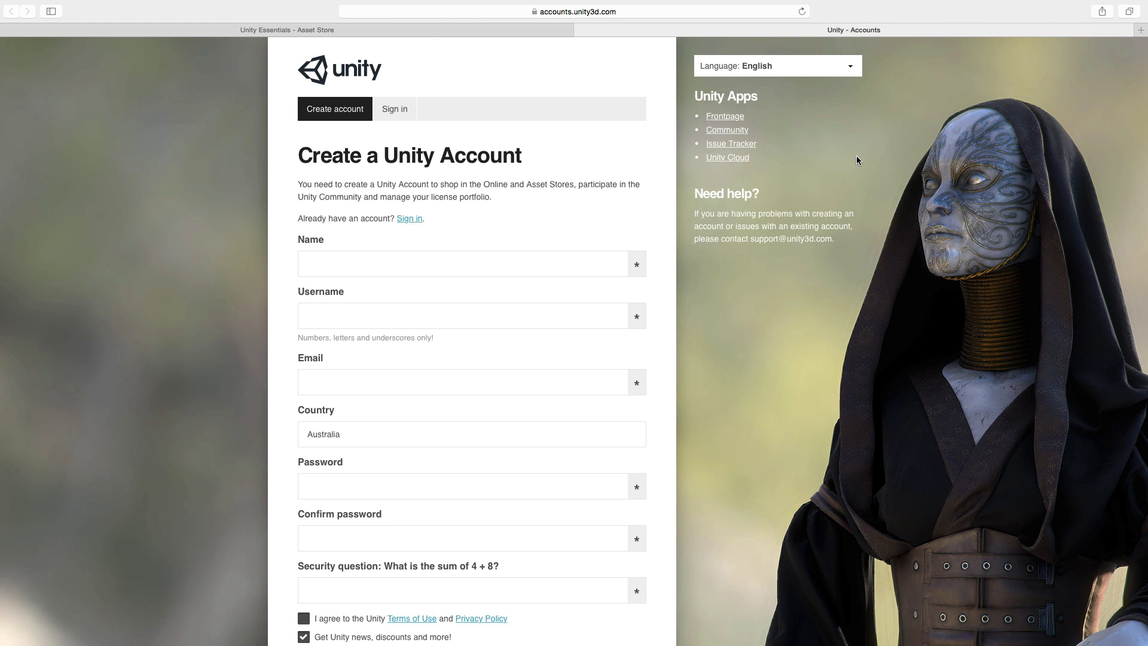
scroll(783, 385, down, 2)
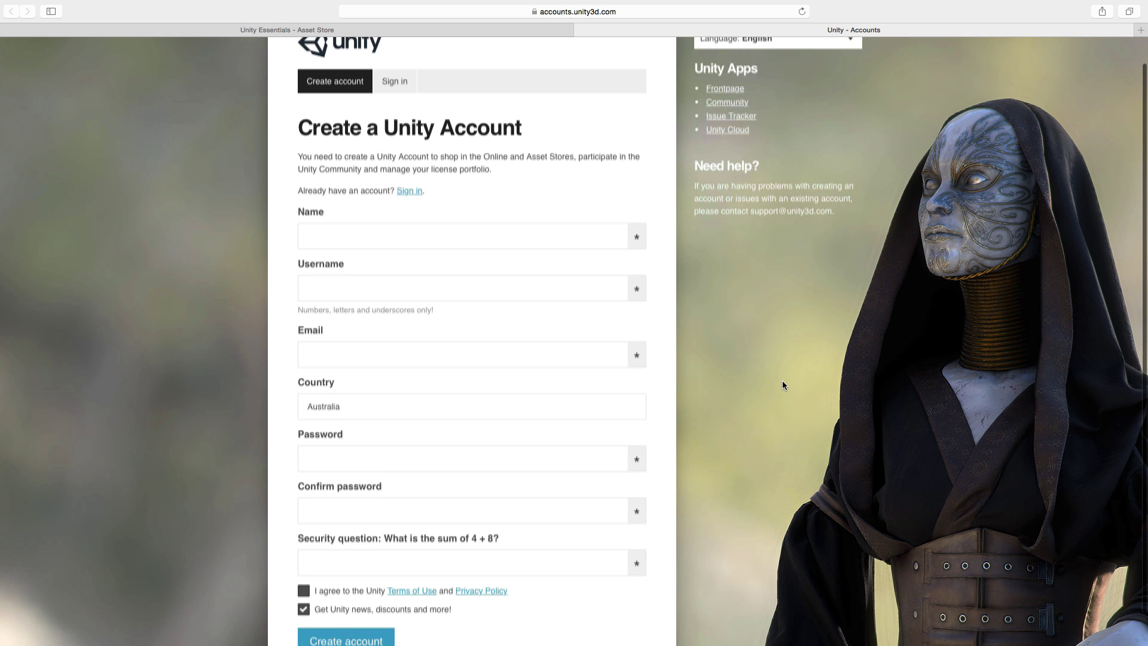
scroll(782, 384, down, 2)
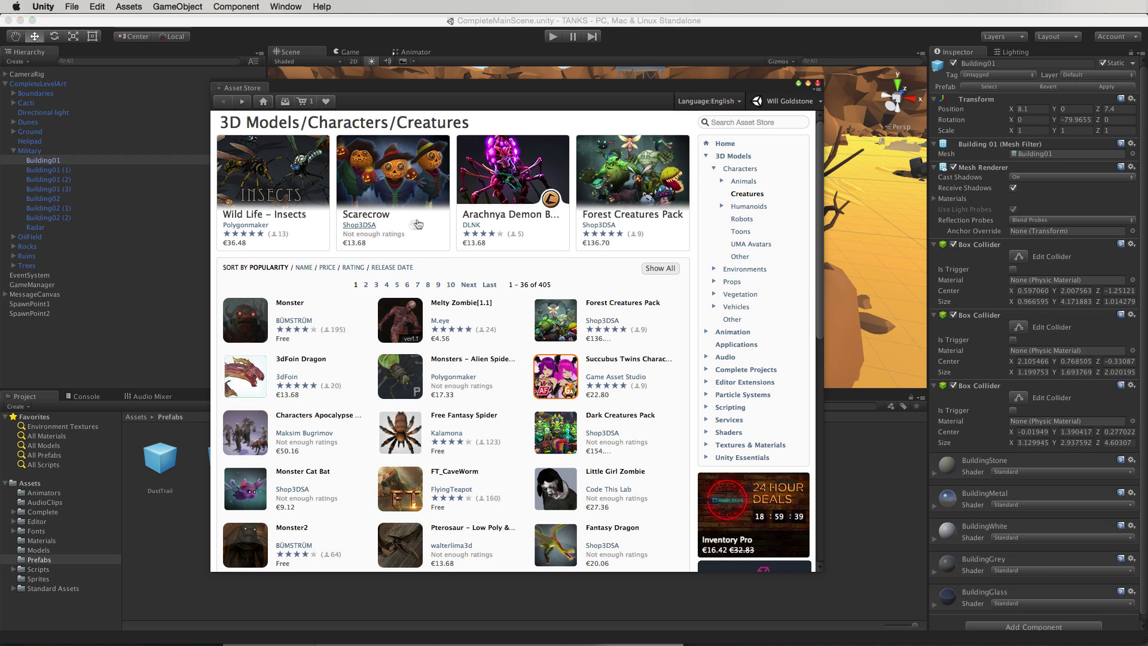
View Arachnya Demon Boss, switch to Humanoids, and open the Voodoo Priestess page
click(502, 216)
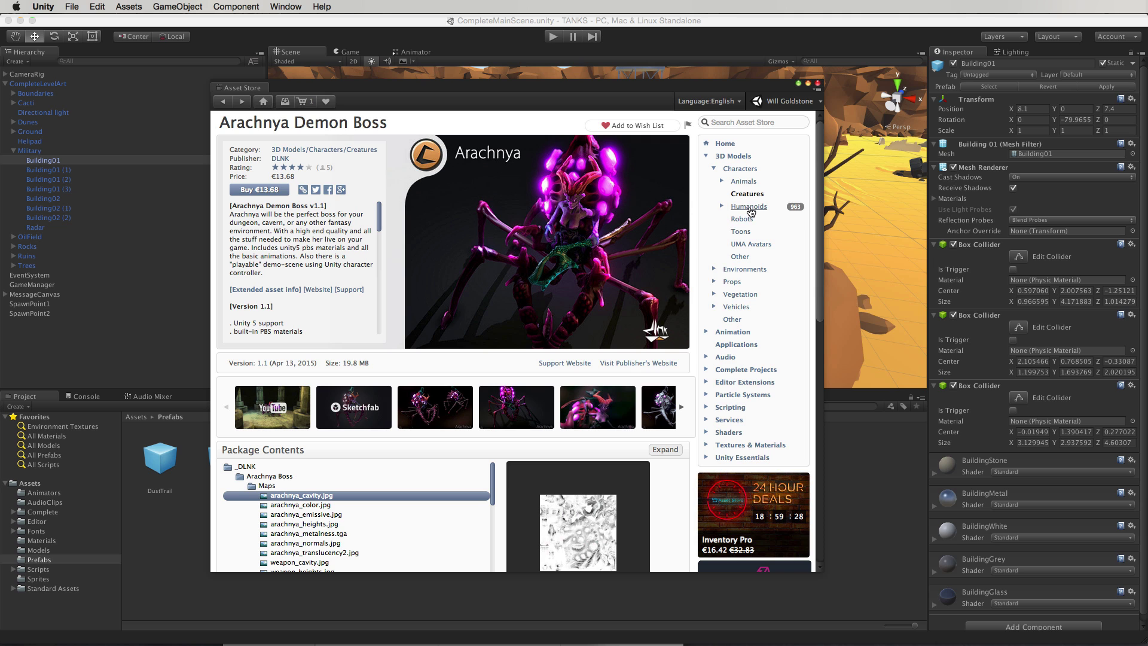
click(748, 207)
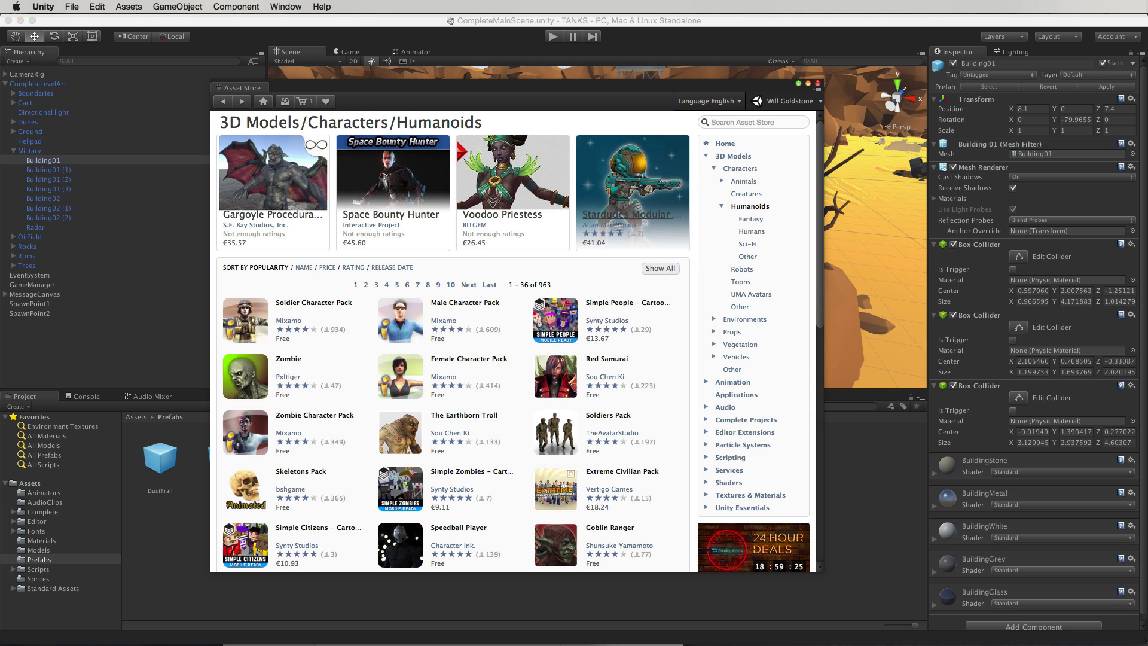
click(519, 214)
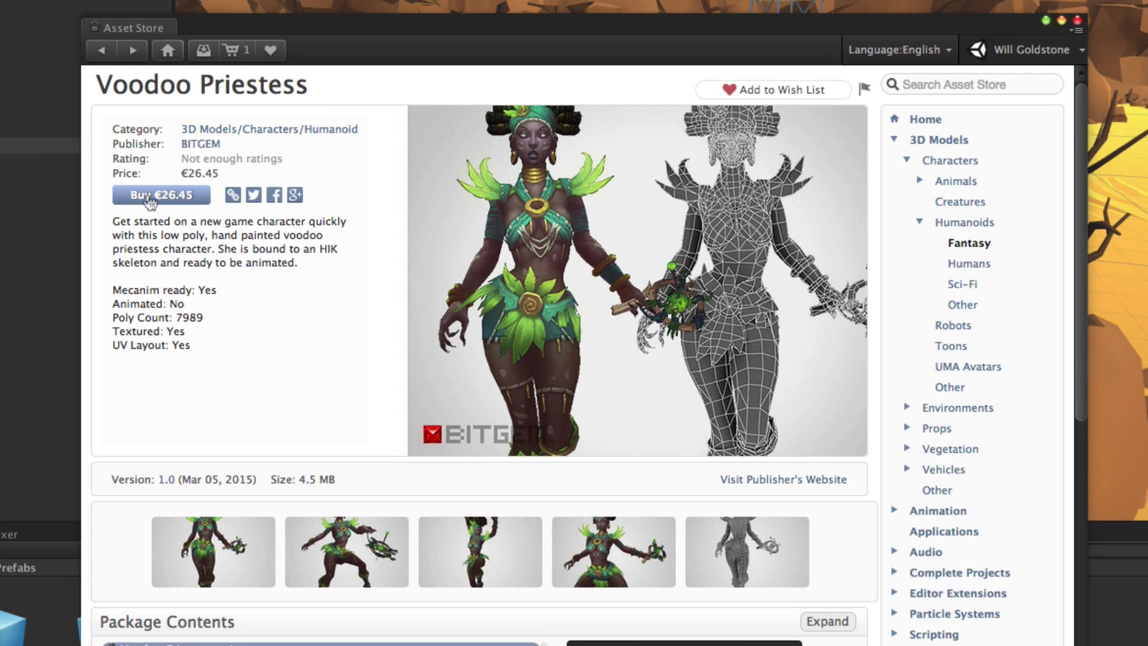
Buy the Voodoo Priestess package through the cart and checkout
click(150, 200)
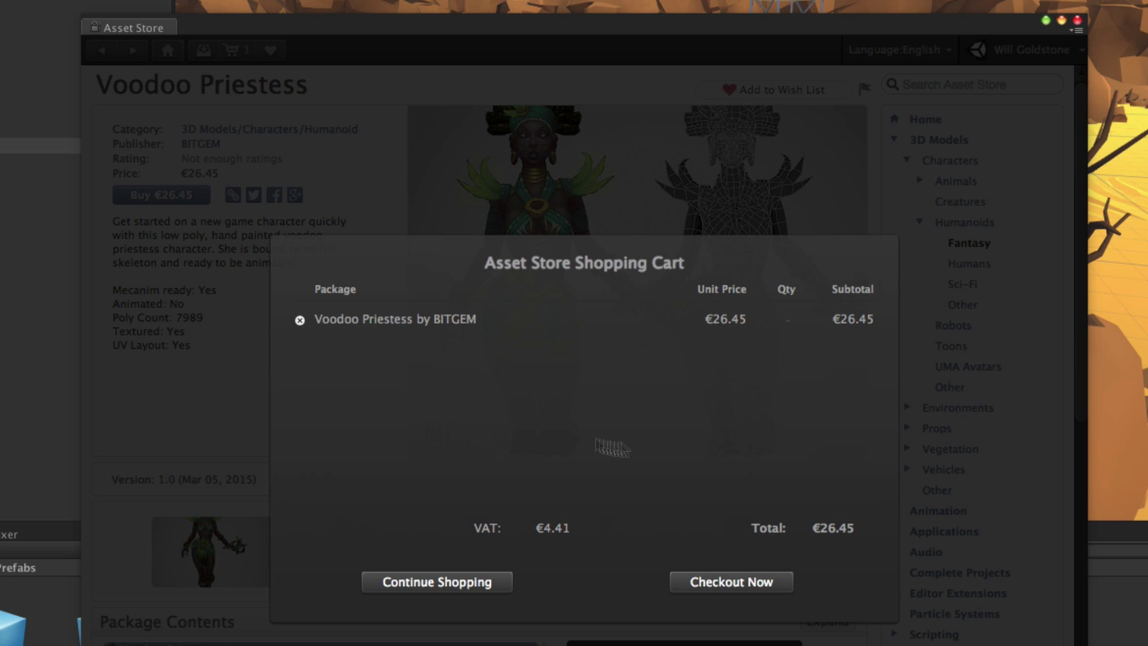
click(776, 584)
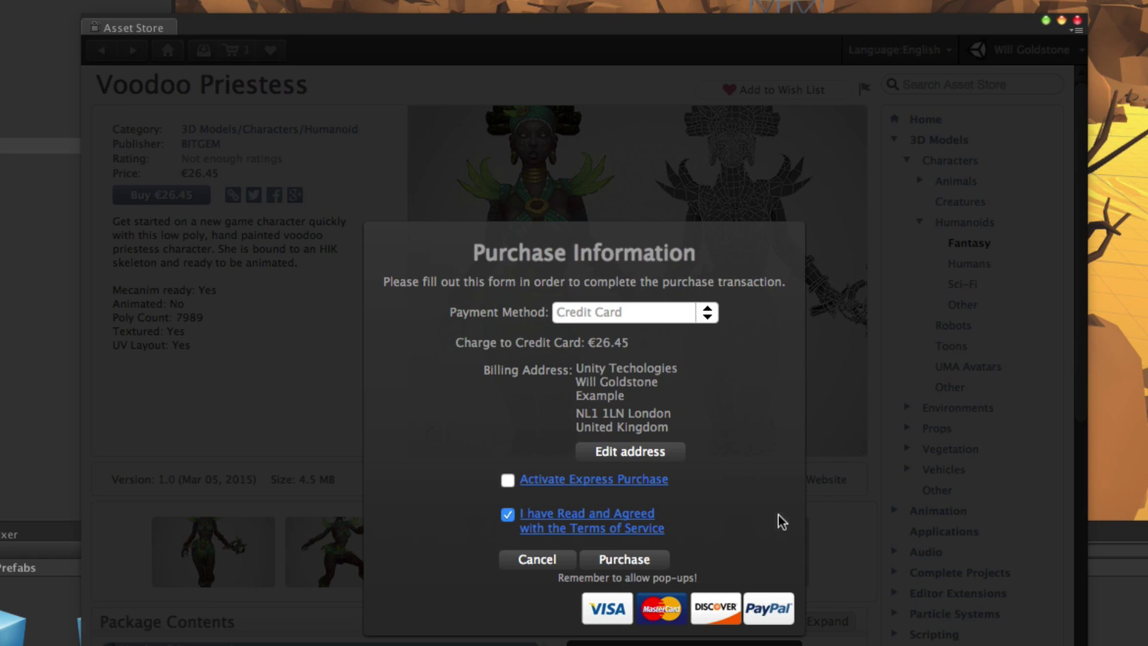
key(Return)
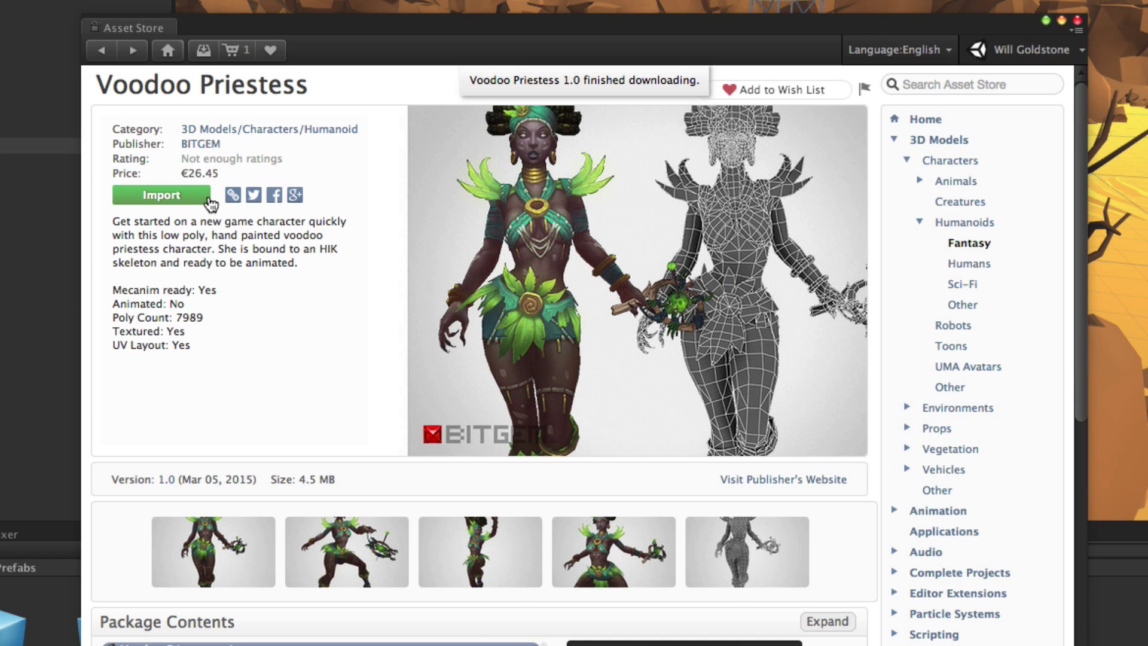
Import all files of the downloaded Voodoo Priestess package into the project
click(209, 201)
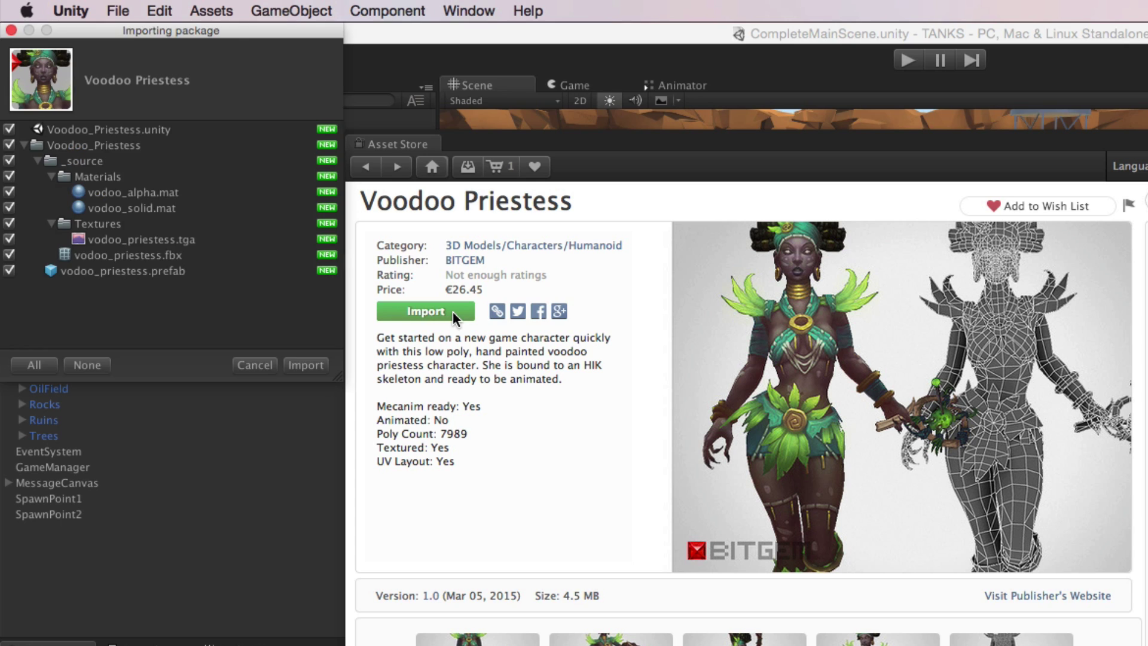
drag(237, 35, 529, 186)
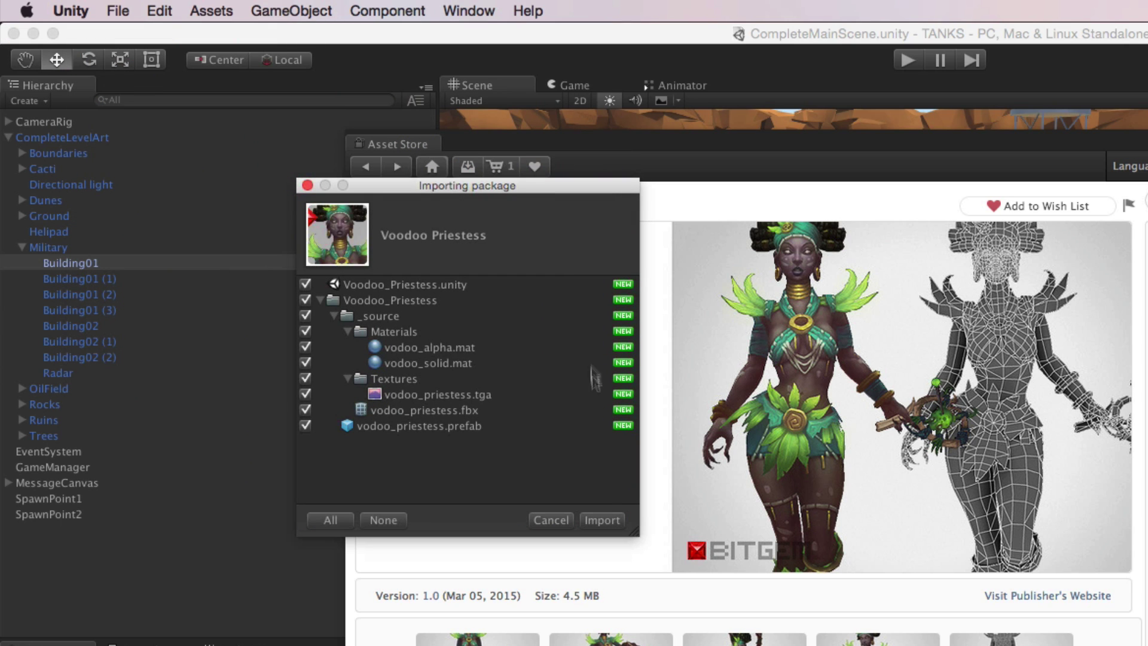
click(604, 519)
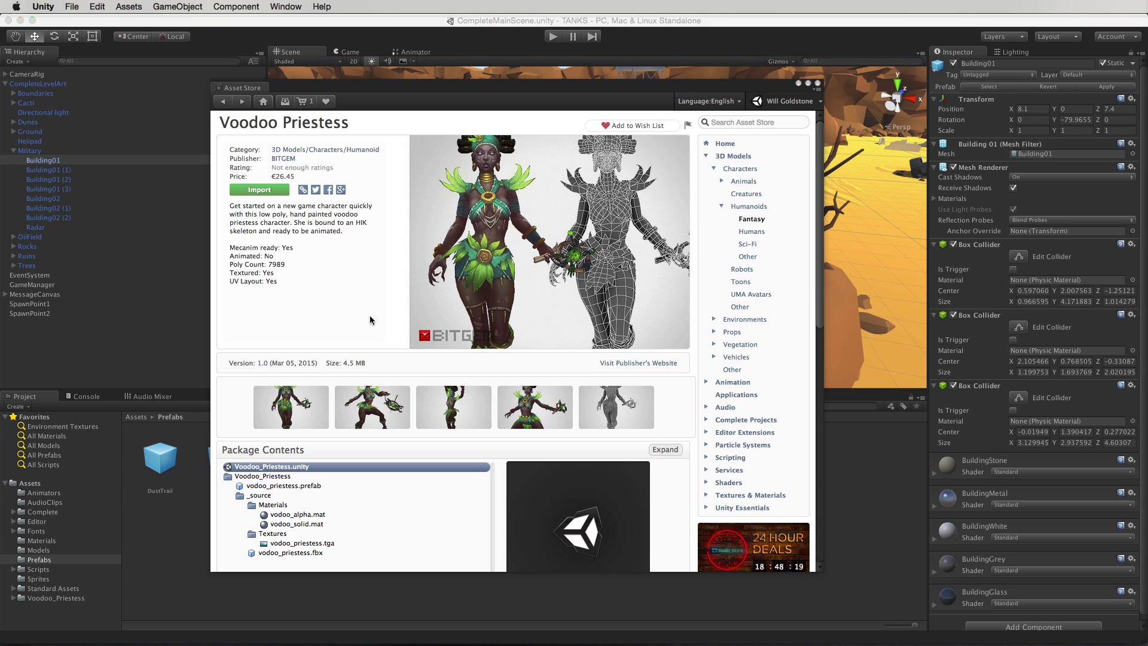
Close the Asset Store and preview the vodoo_priestess prefab in an enlarged Inspector preview
click(821, 84)
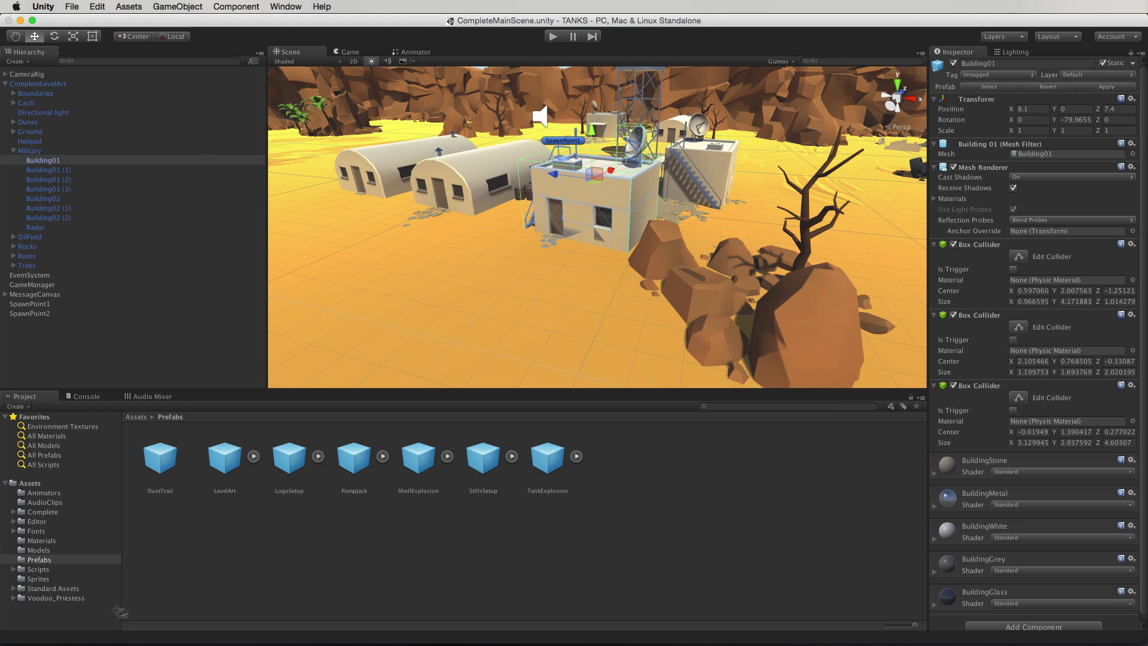
click(57, 598)
click(224, 460)
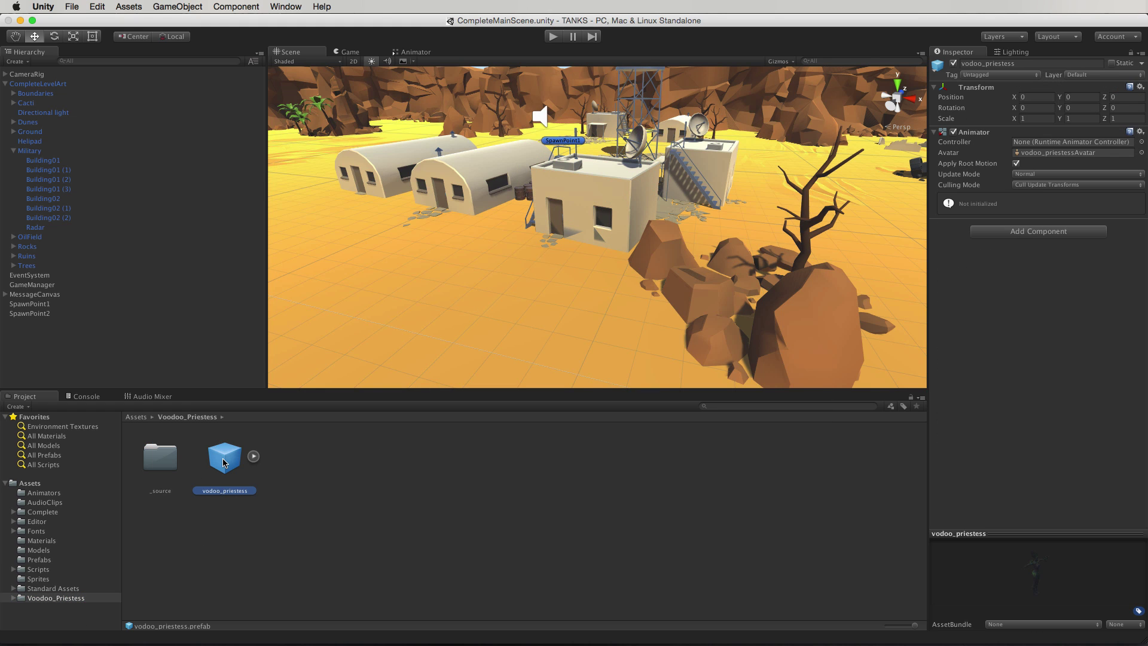
drag(1053, 541, 1054, 306)
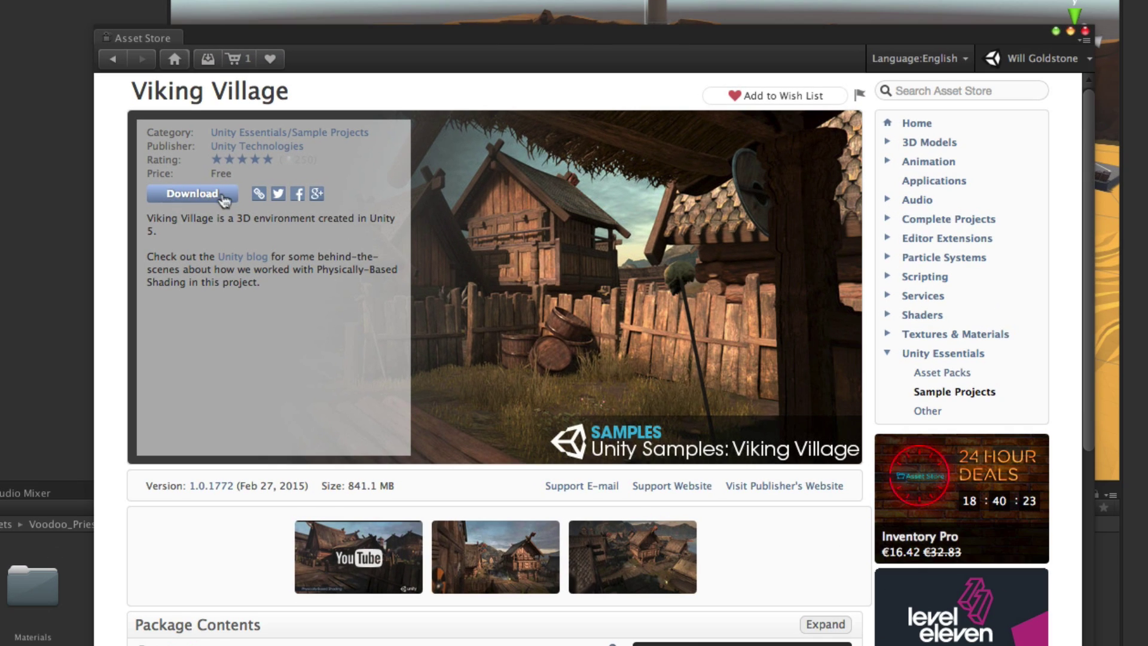
Download Viking Village and import all its package files
click(193, 194)
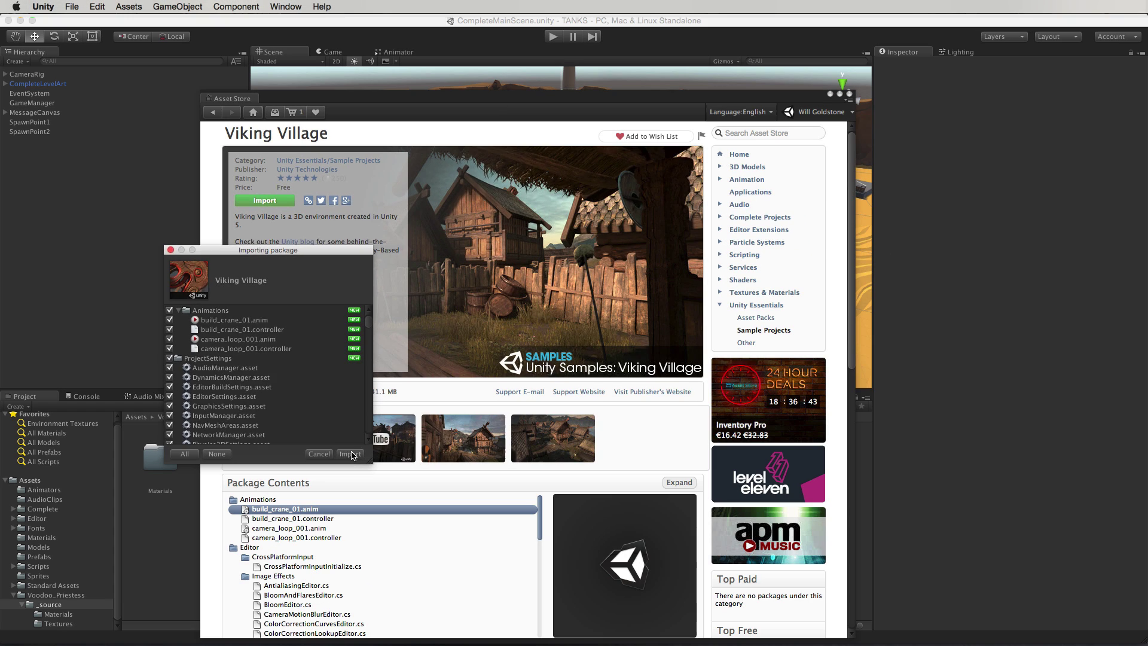
click(322, 580)
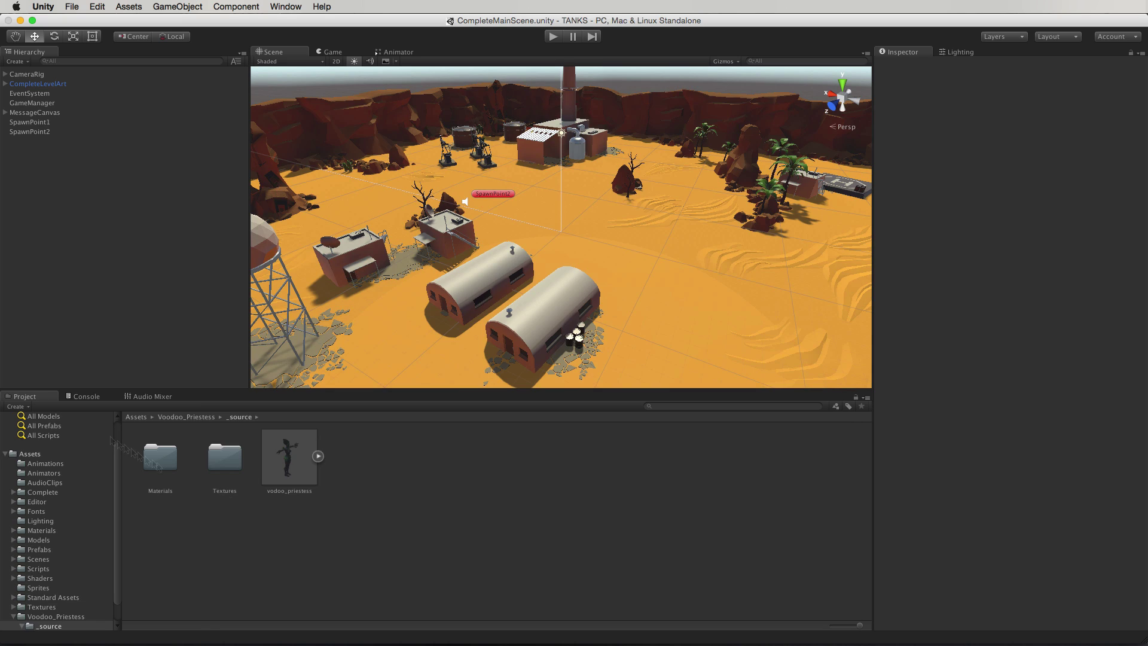
Open The_Viking_Village scene from the Scenes folder
drag(224, 457, 42, 568)
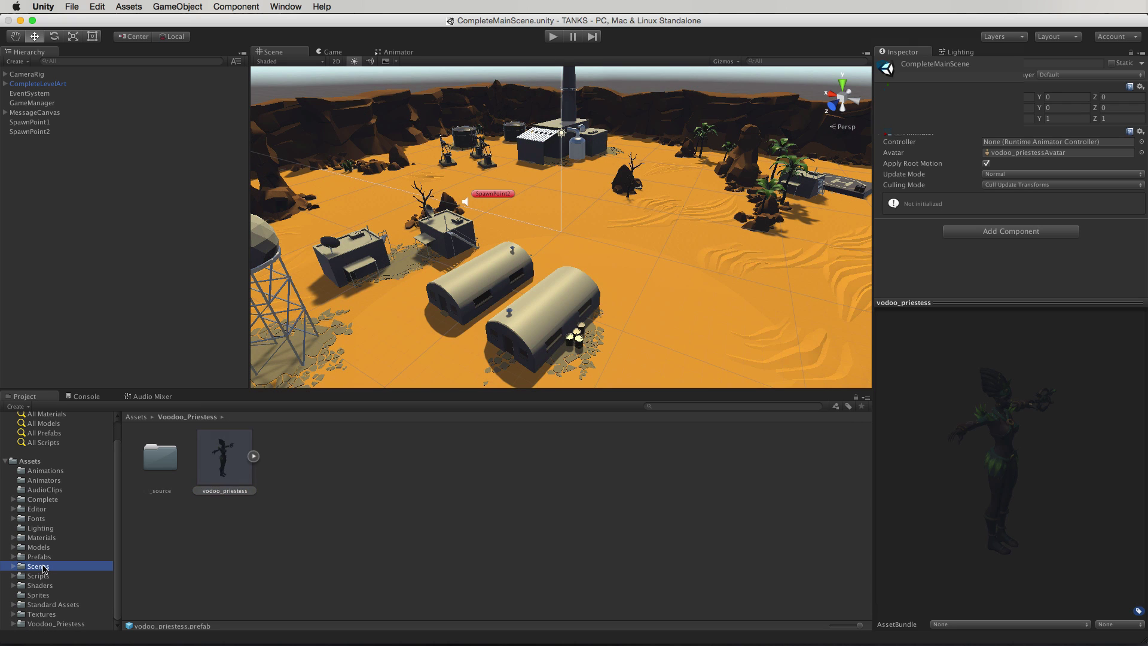
double_click(163, 457)
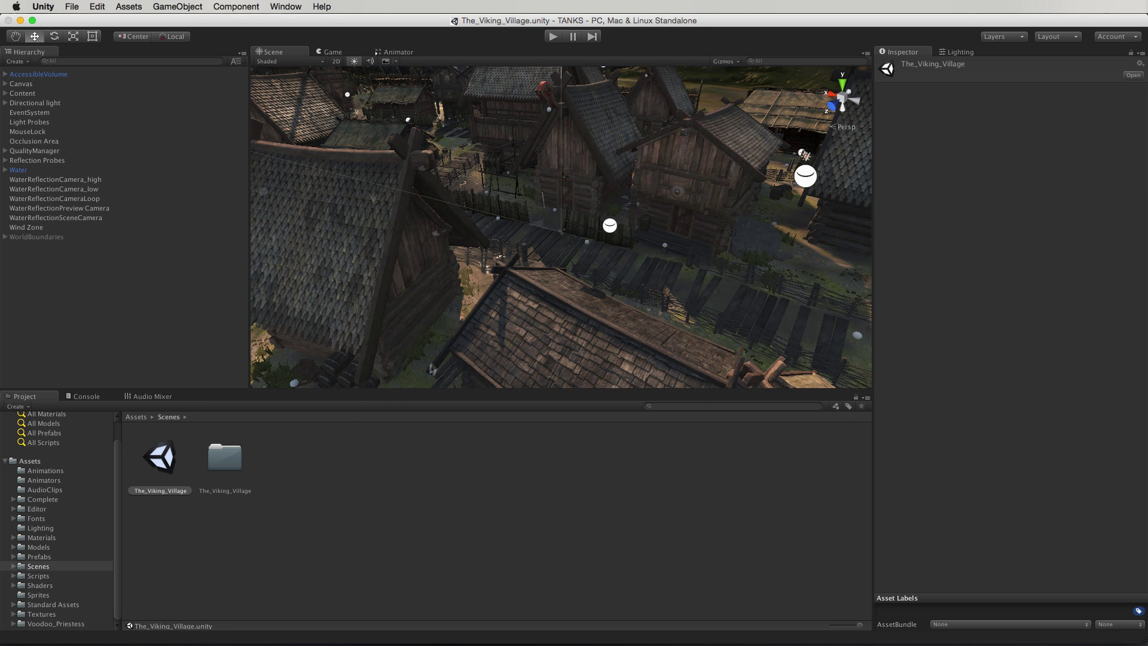
scroll(426, 332, down, 10)
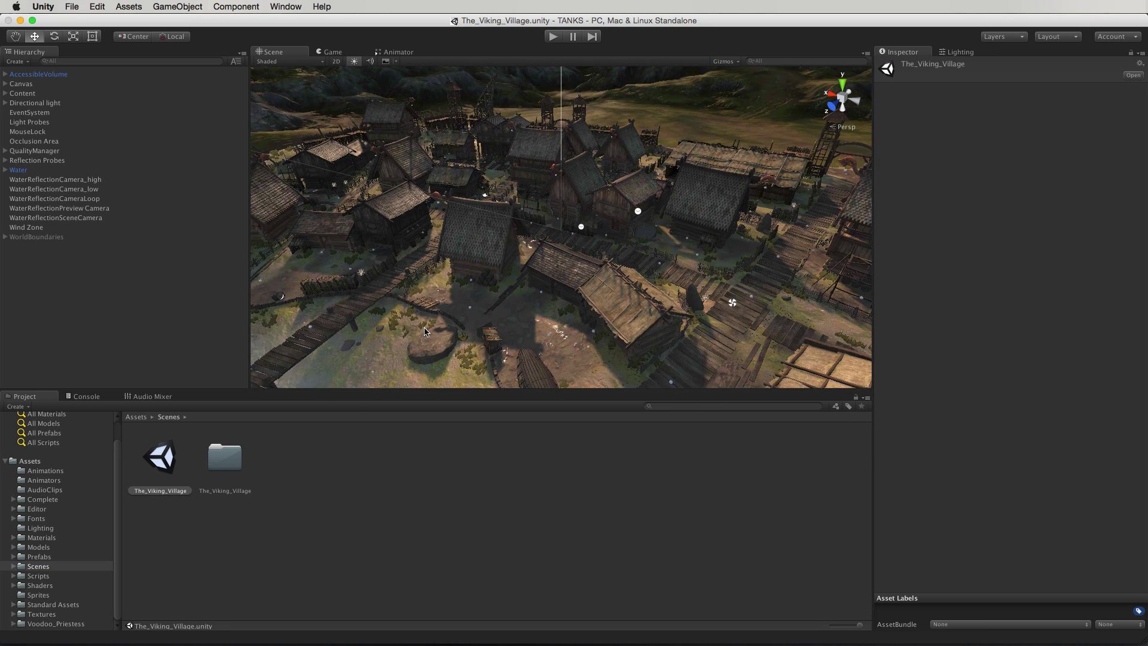
Orbit the Scene view around the village, then play and stop the scene
click(481, 286)
right_drag(474, 286, 447, 292)
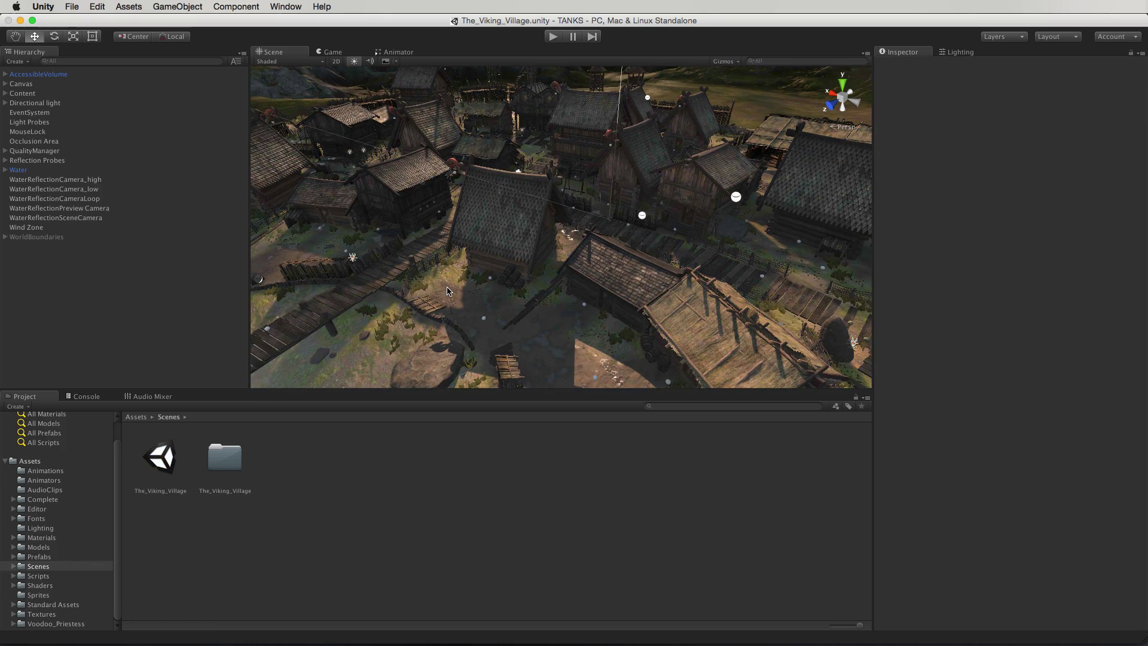
click(554, 38)
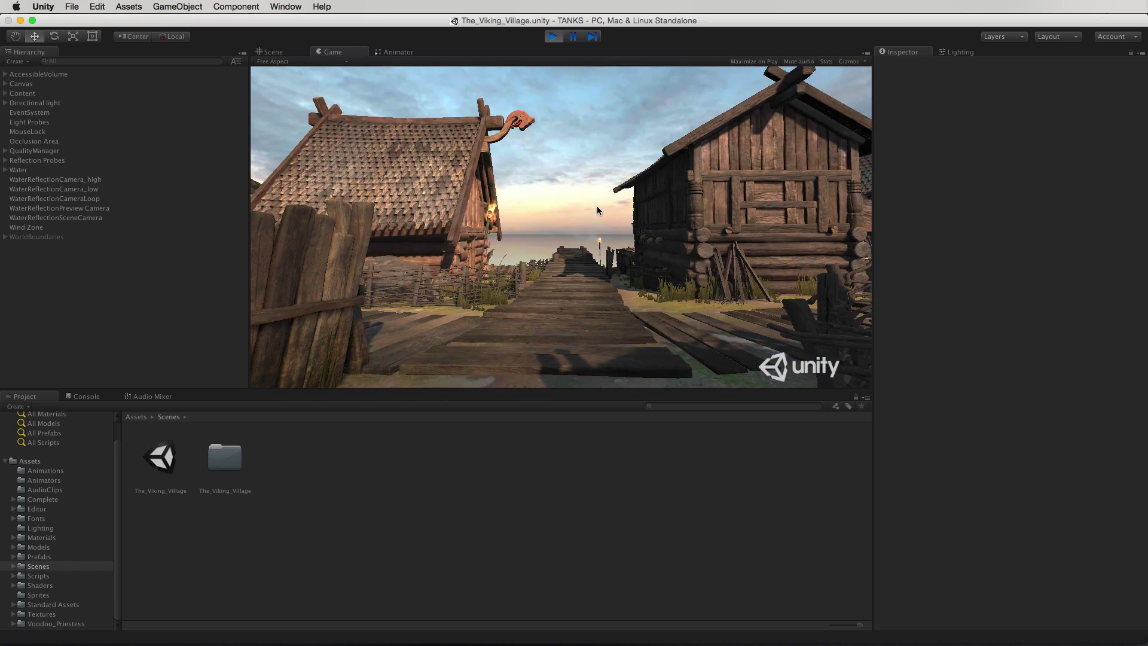
key(super+1)
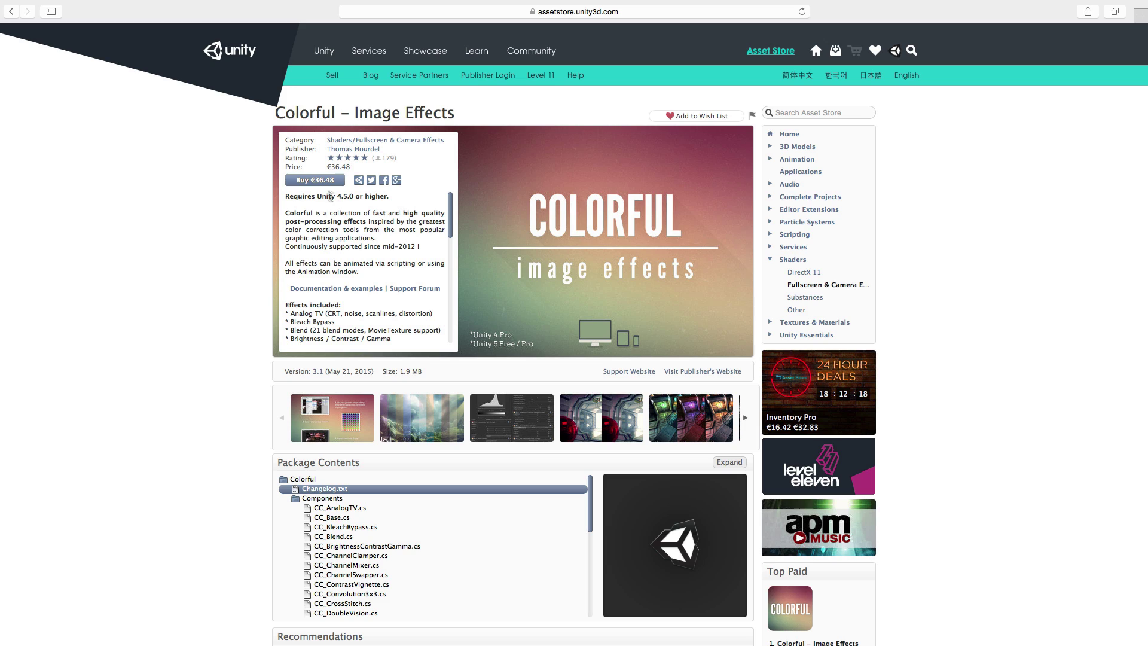
Add Colorful – Image Effects to the cart, then open the Unity Labs page in Unity
click(311, 182)
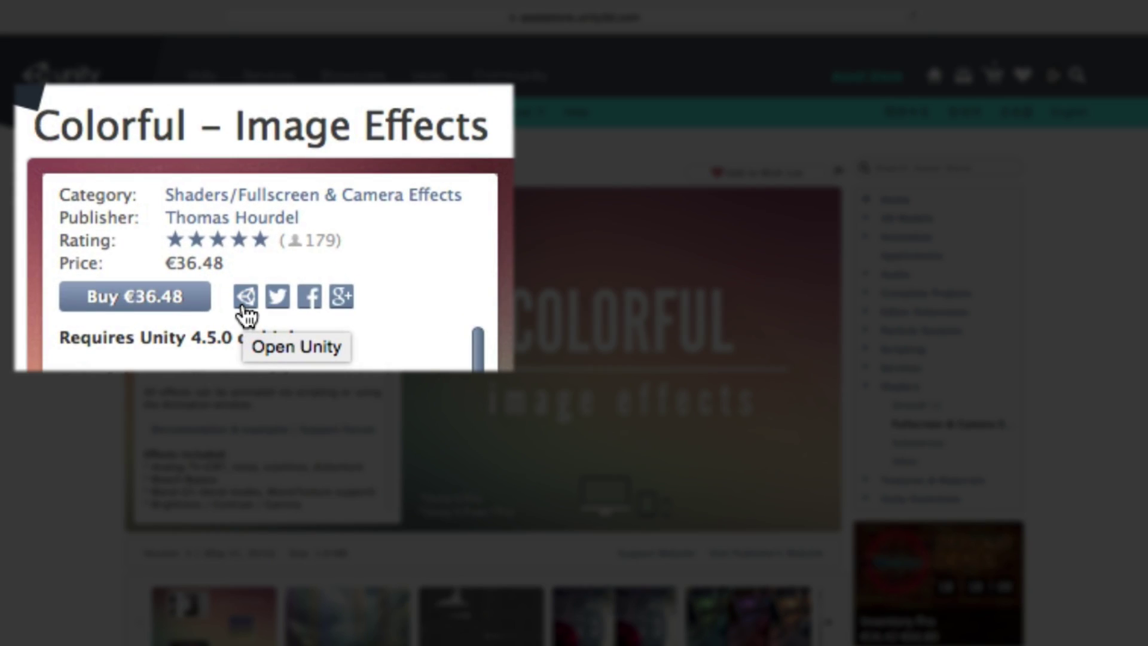
click(245, 297)
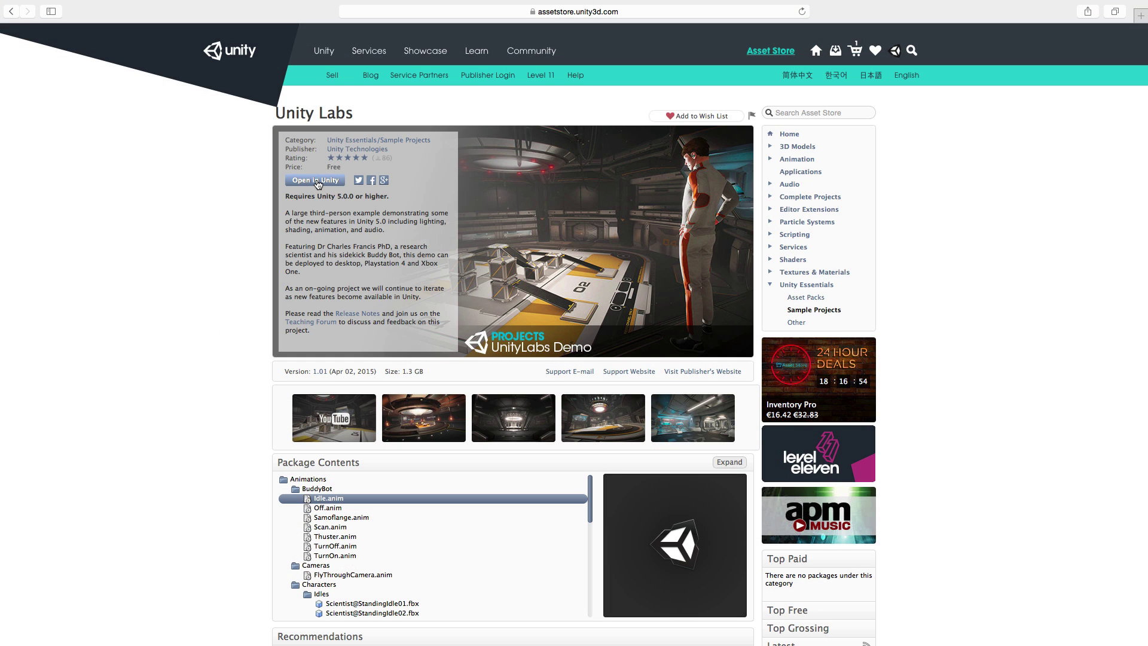
click(318, 182)
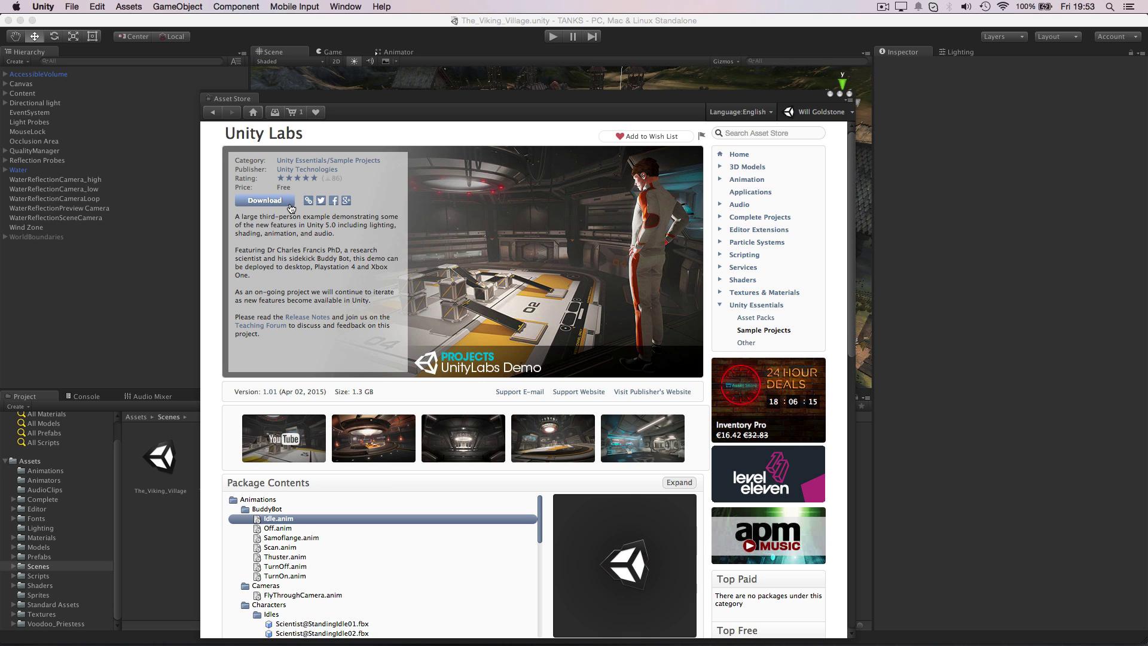
Create a new project named 'My New Project' via File > New Project
click(71, 6)
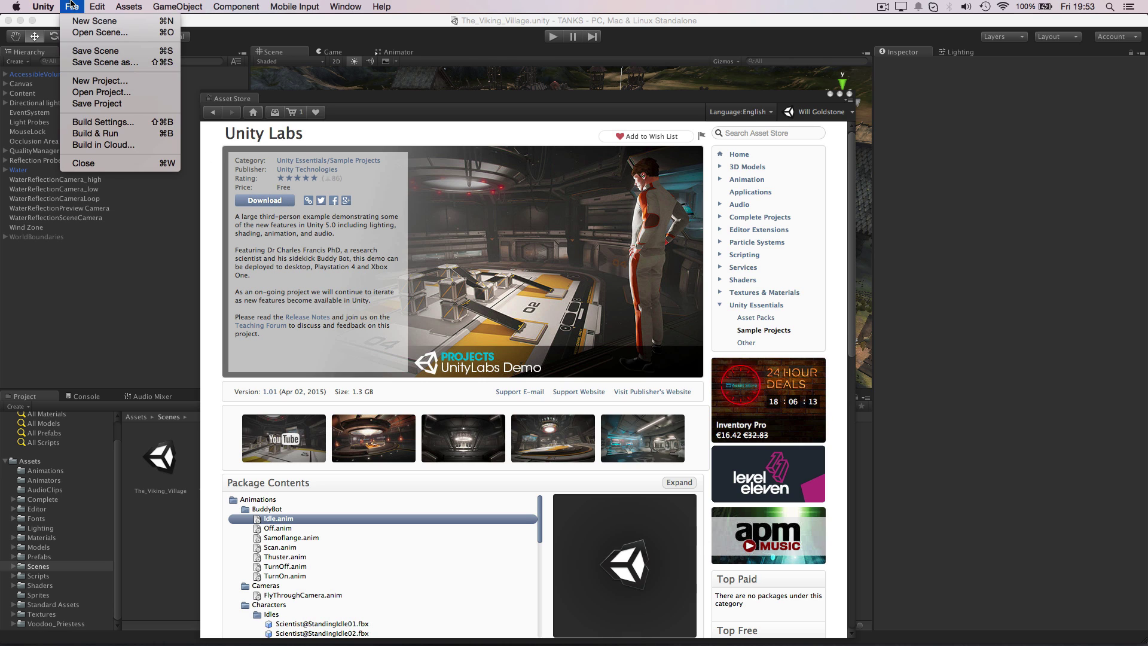
click(122, 83)
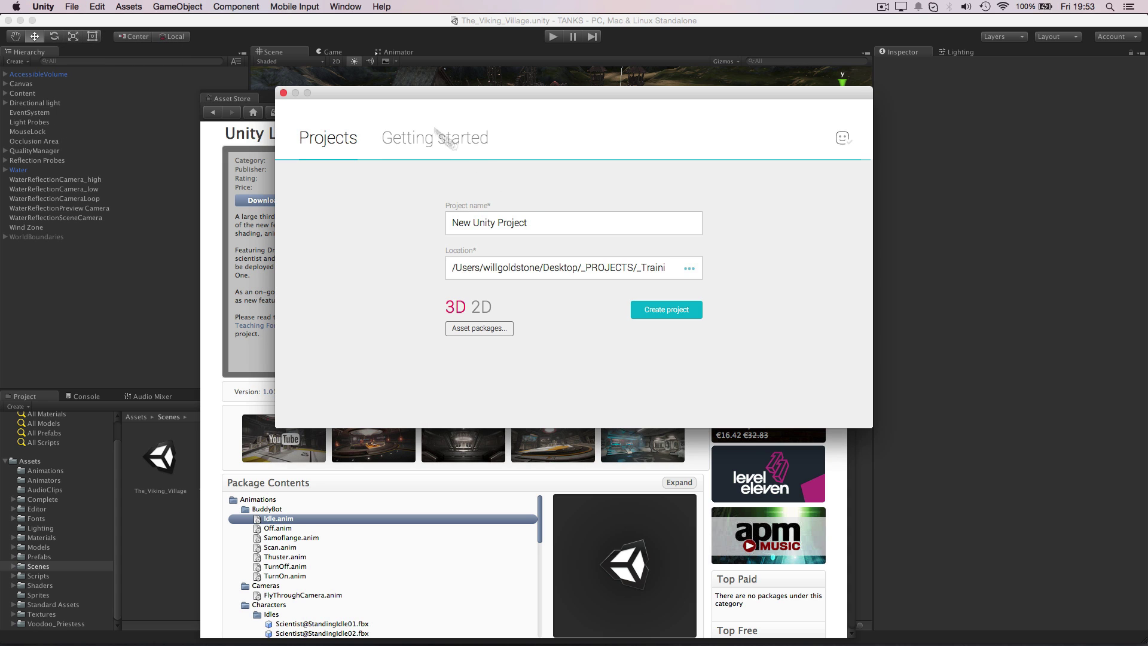
text(M)
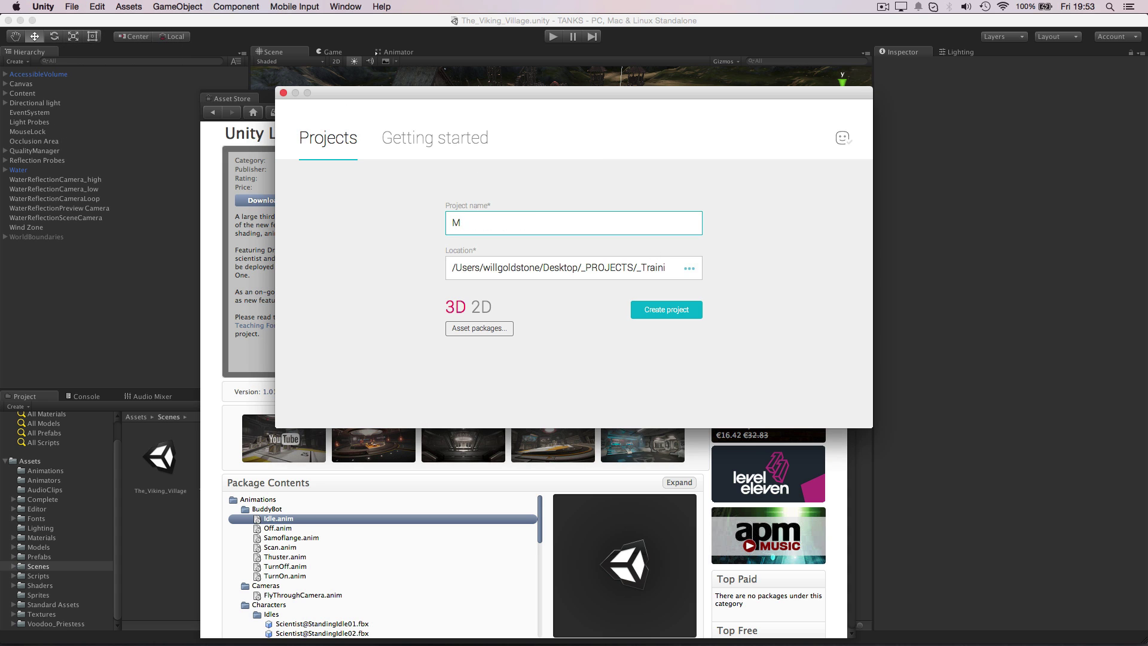
text(y New Project)
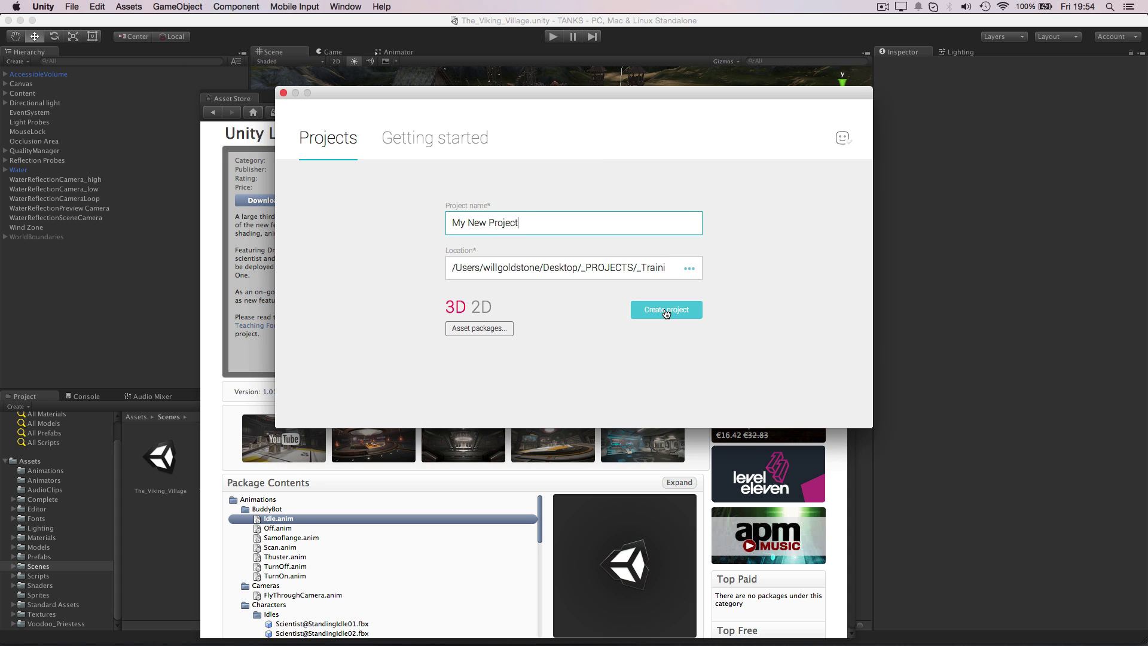
click(665, 310)
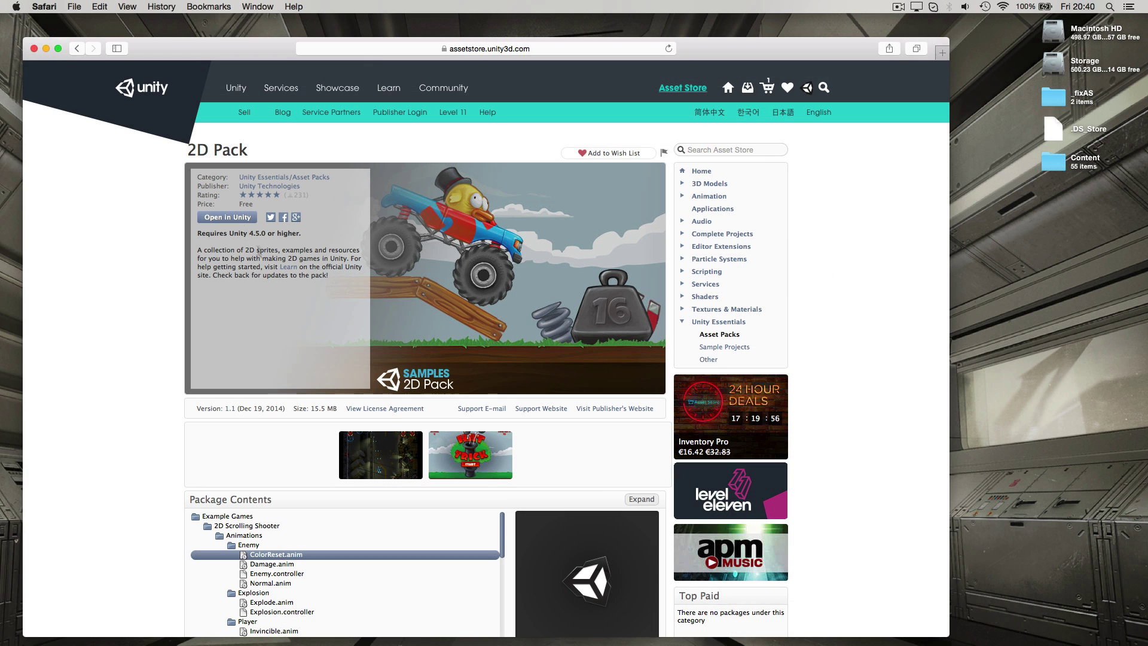
Open the 2D Pack in Unity, creating a new project with default settings
click(230, 217)
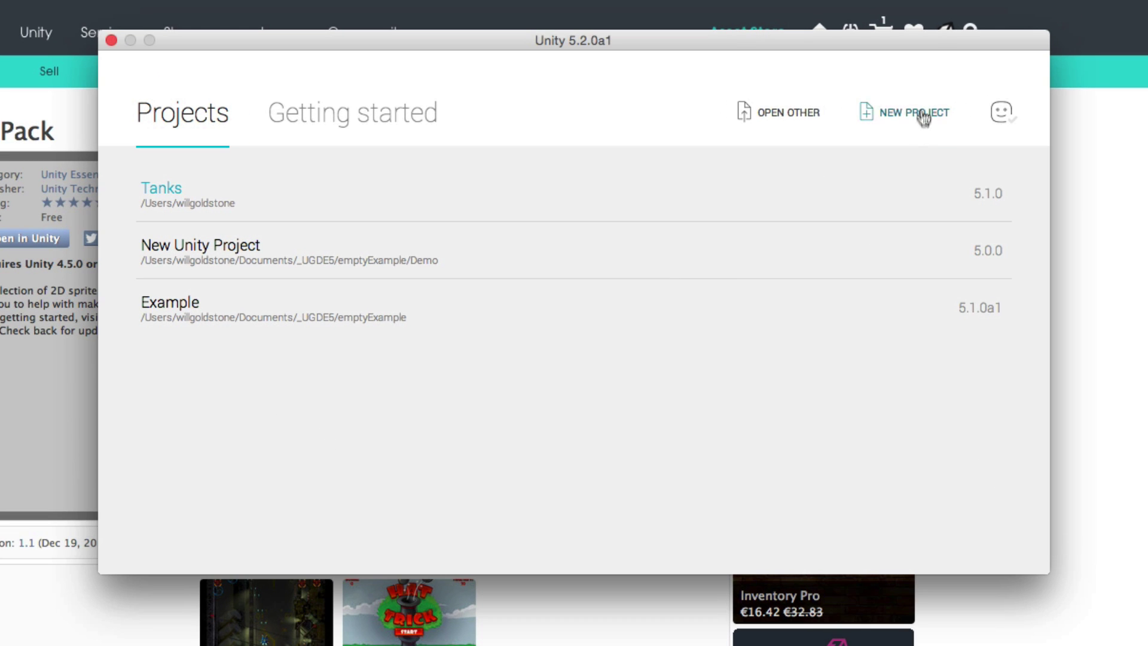
click(794, 140)
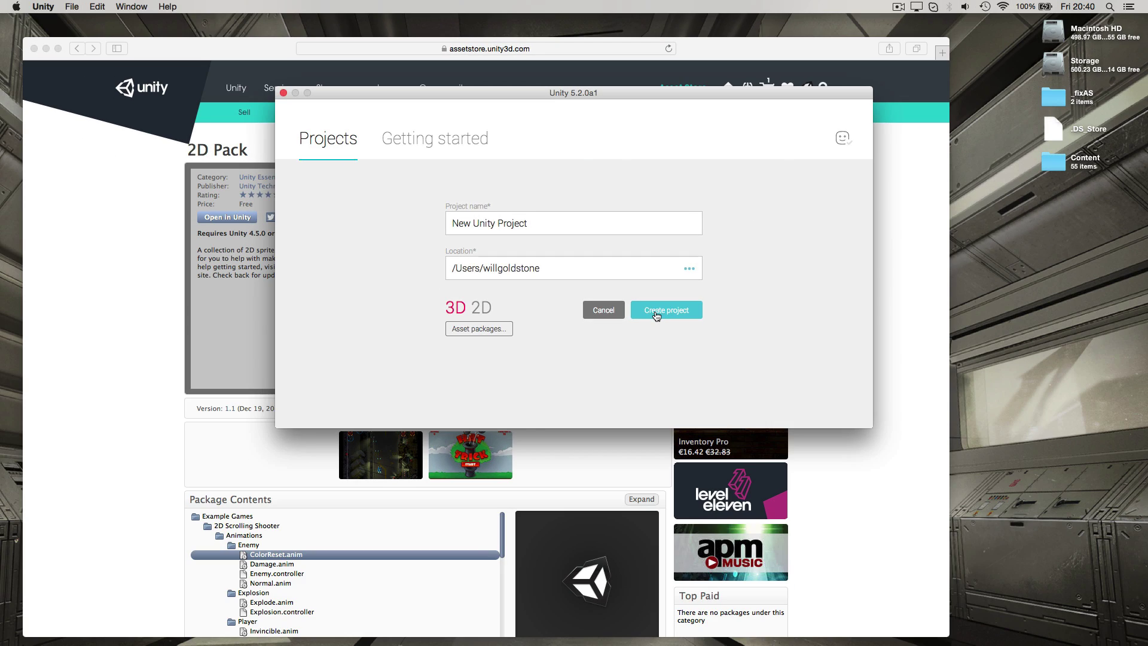
click(720, 385)
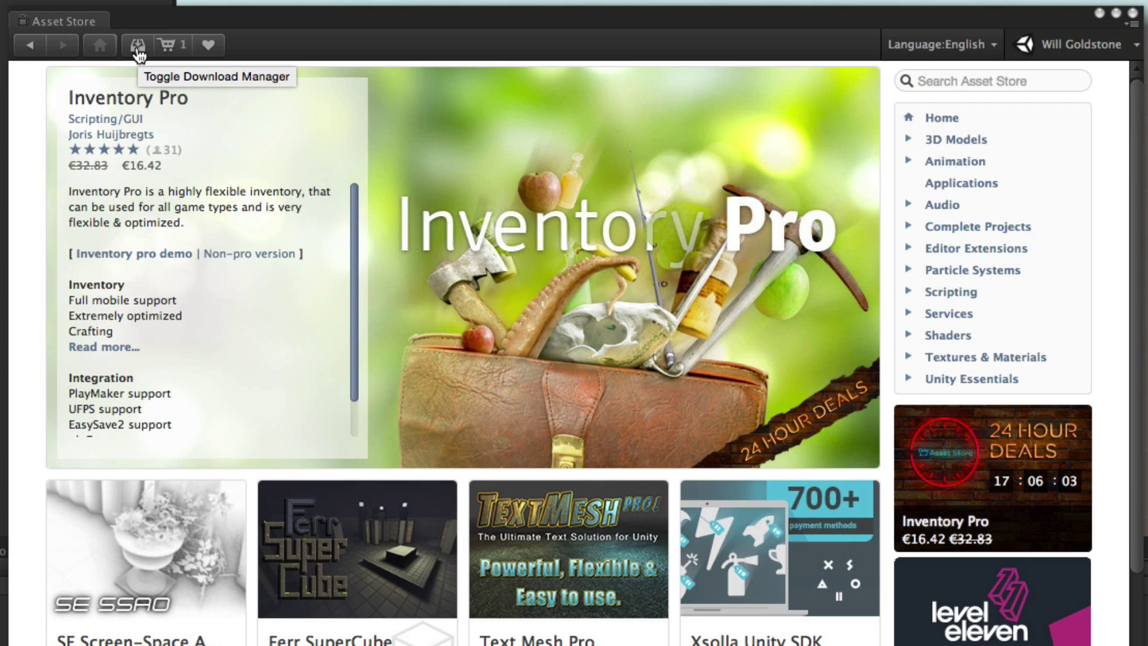
From the Asset Store downloads list, download the Corridor Lighting Example 1.01 package
click(138, 48)
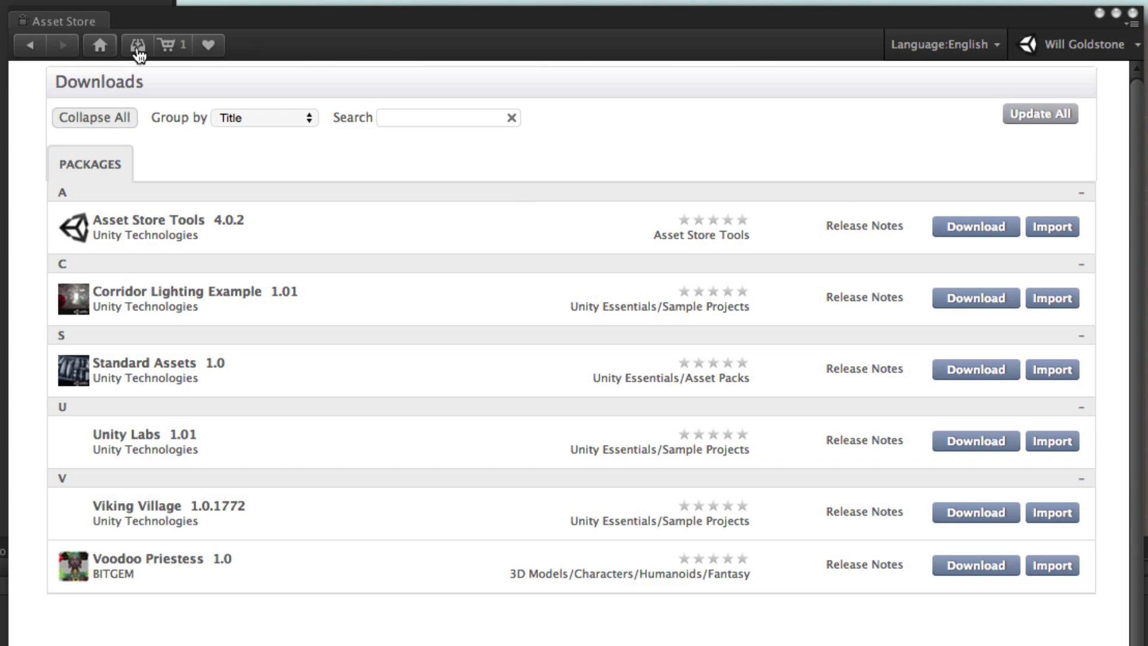
click(965, 310)
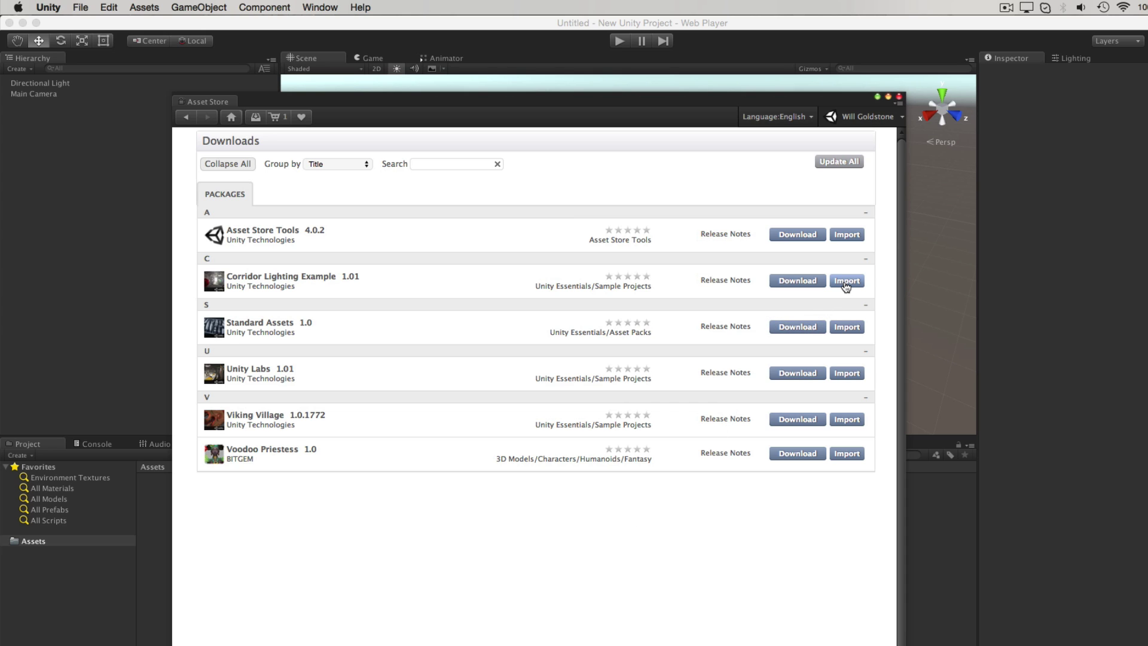
Start importing Corridor Lighting Example, then move, enlarge and scroll the Importing package dialog's file list
click(845, 281)
drag(284, 276, 267, 144)
drag(392, 375, 932, 644)
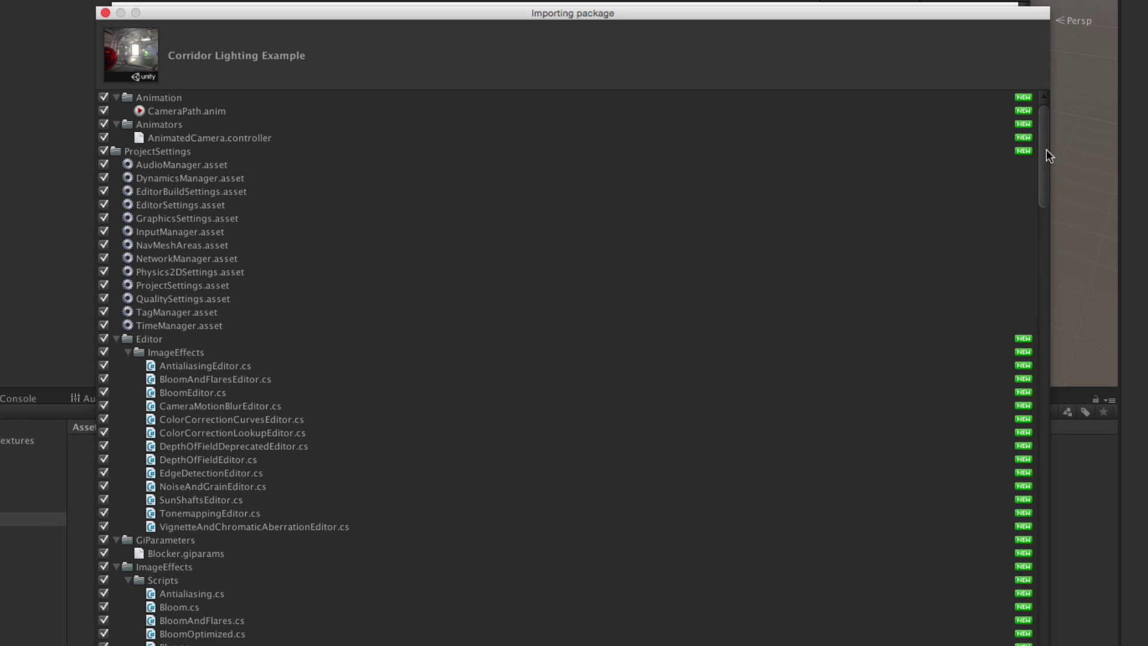
scroll(929, 249, down, 2)
drag(1047, 155, 1049, 129)
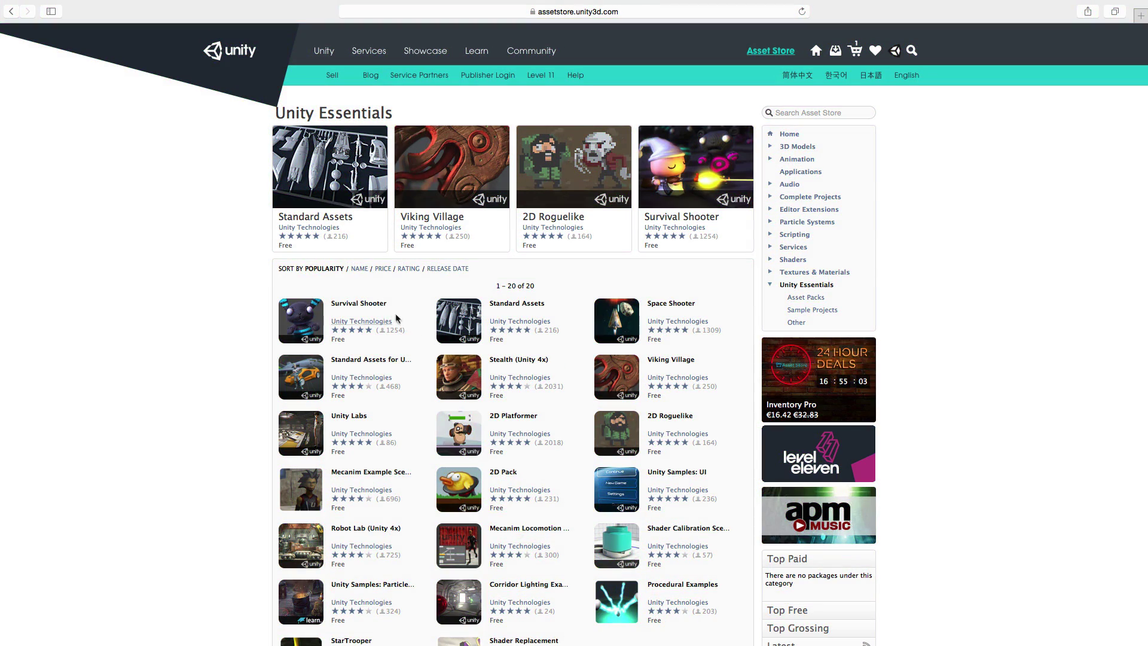
Open the free Survival Shooter page and scroll its Package Contents to the ProjectSettings folder
click(376, 303)
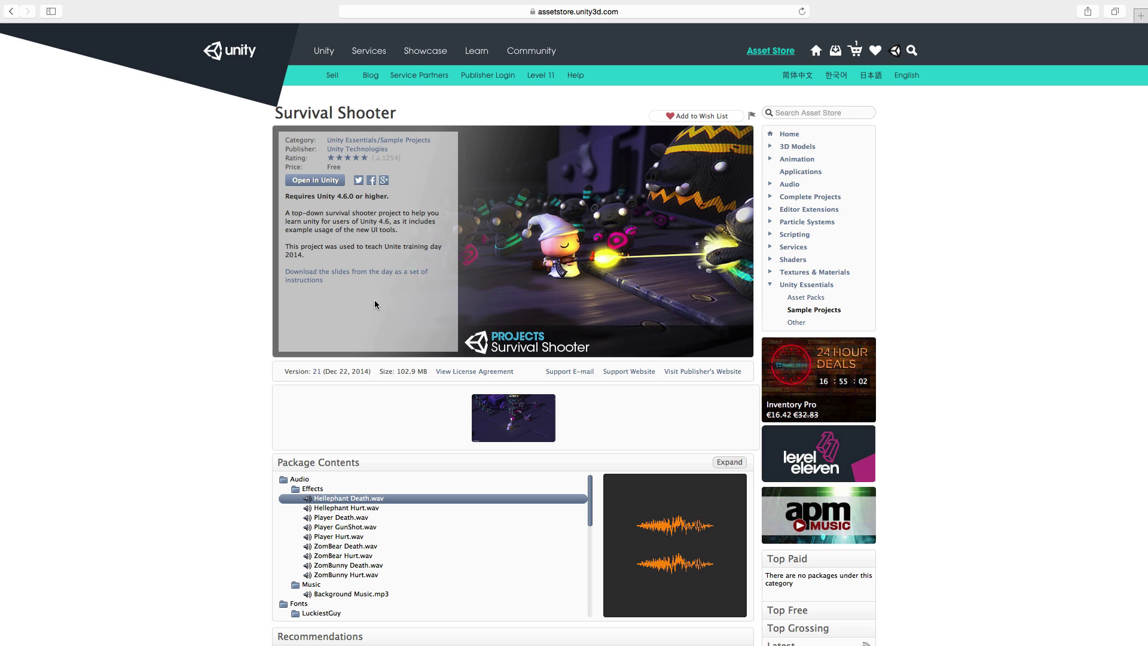
drag(589, 487, 584, 627)
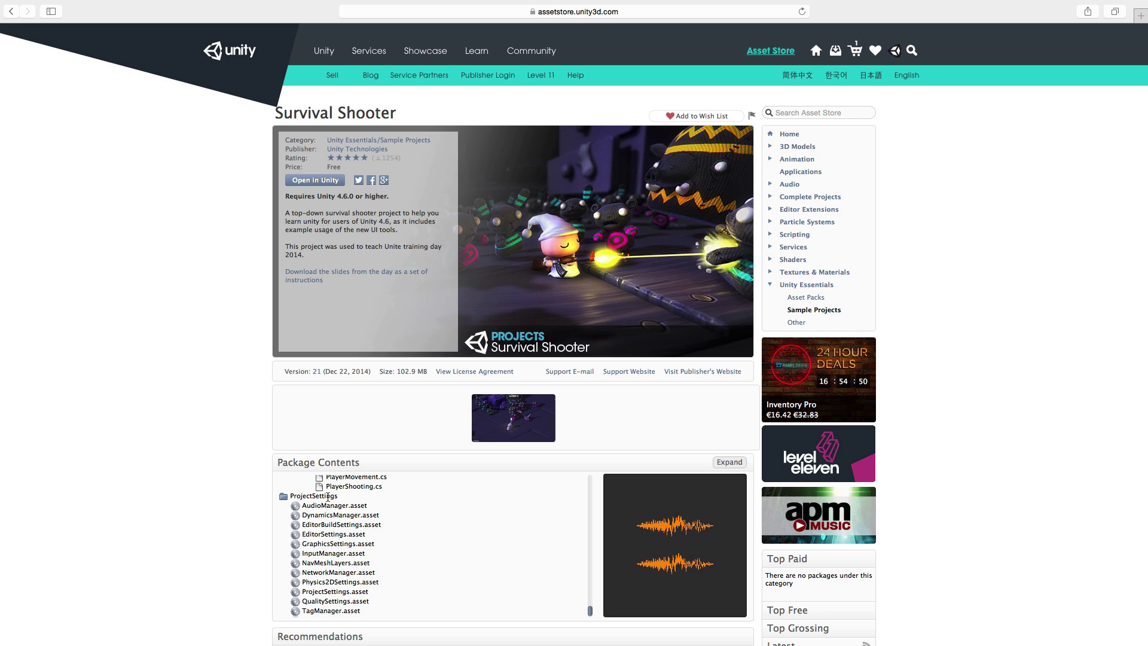
drag(344, 496, 285, 497)
scroll(399, 515, down, 2)
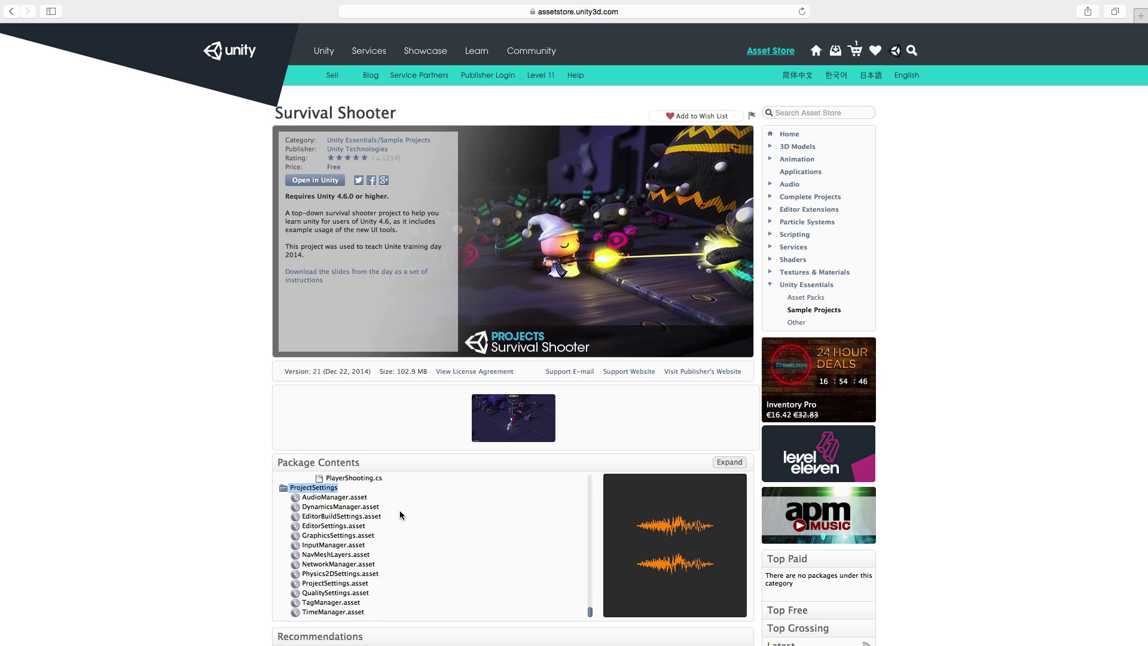